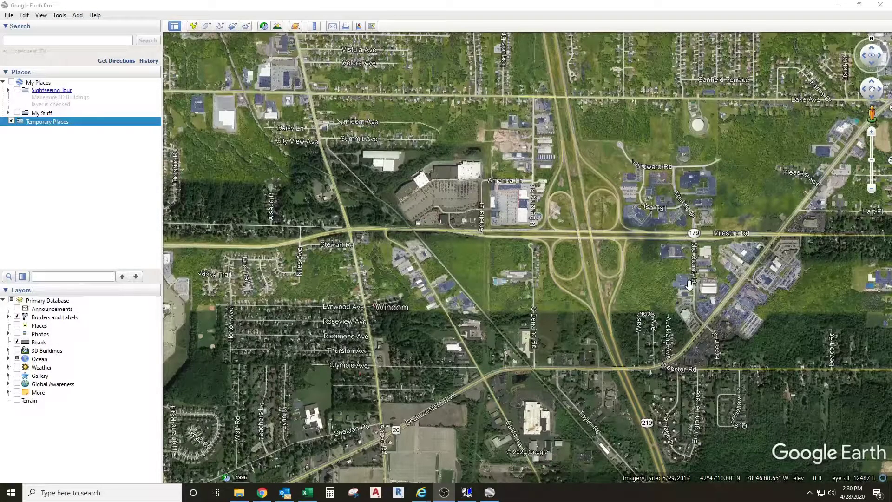
Zoom in on Milestrip Rd between the Abbott Rd intersection and the railroad bridge
scroll(474, 200, "up", 4)
scroll(334, 255, "up", 5)
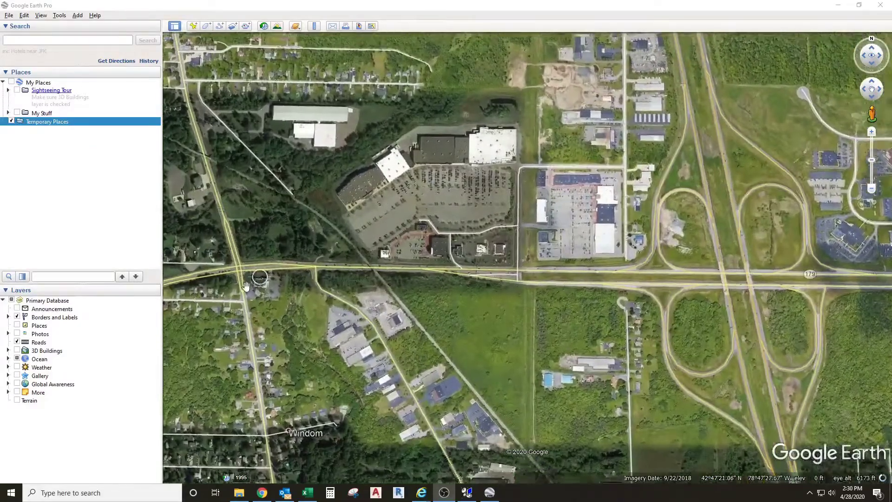
scroll(389, 258, "up", 2)
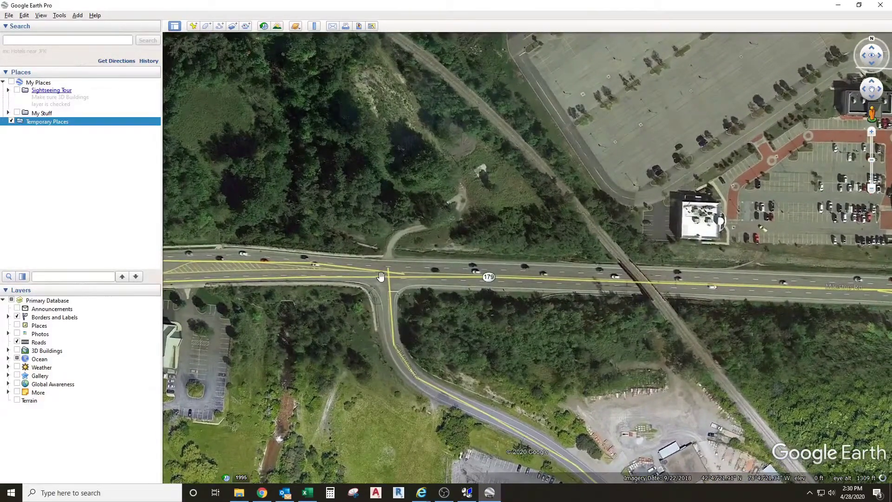
left_click_drag(380, 277, 427, 226)
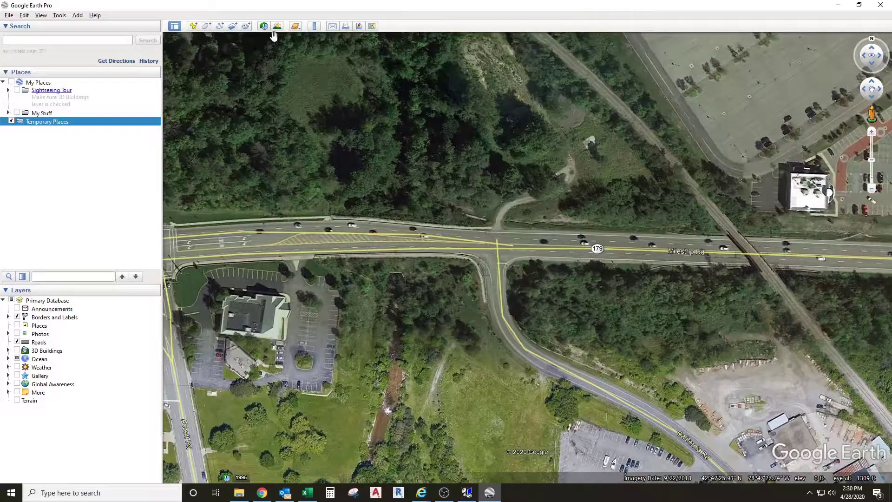
left_click(219, 26)
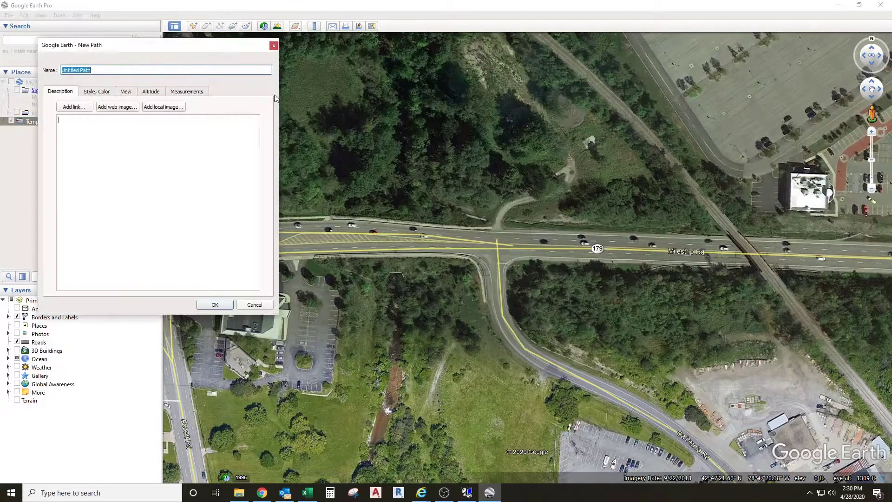
left_click(274, 45)
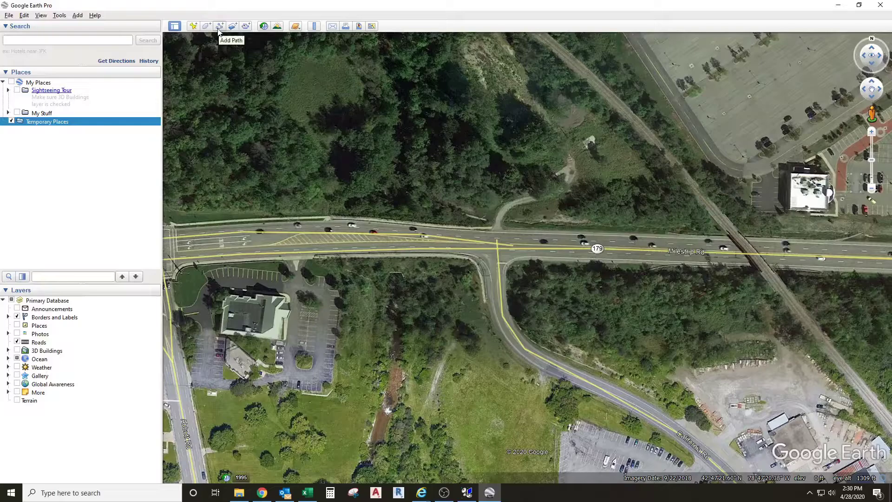
scroll(383, 243, "down", 2)
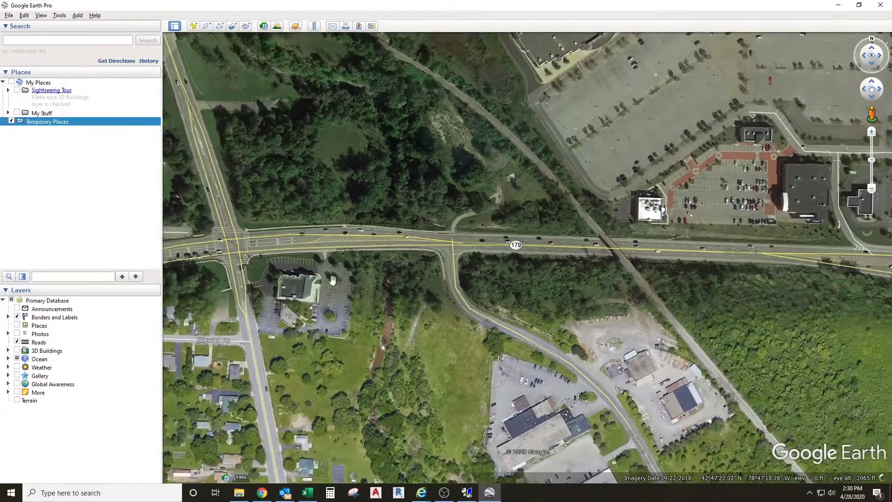
scroll(324, 218, "up", 2)
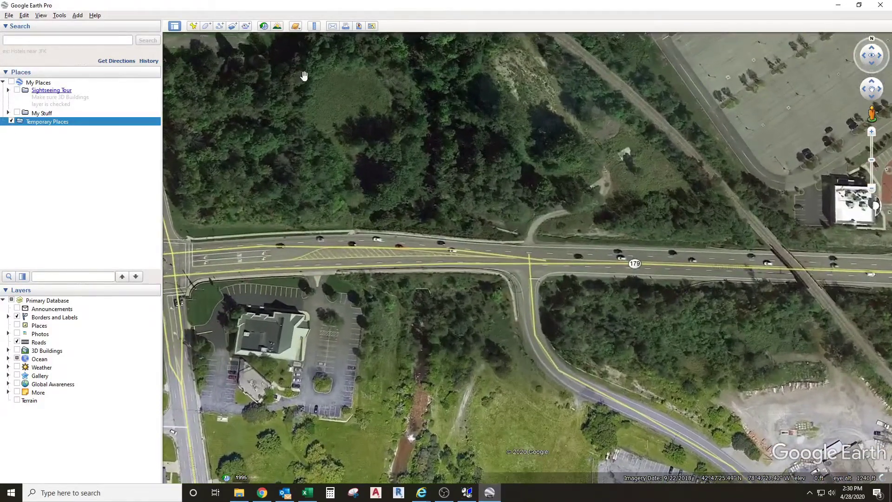
scroll(319, 163, "up", 1)
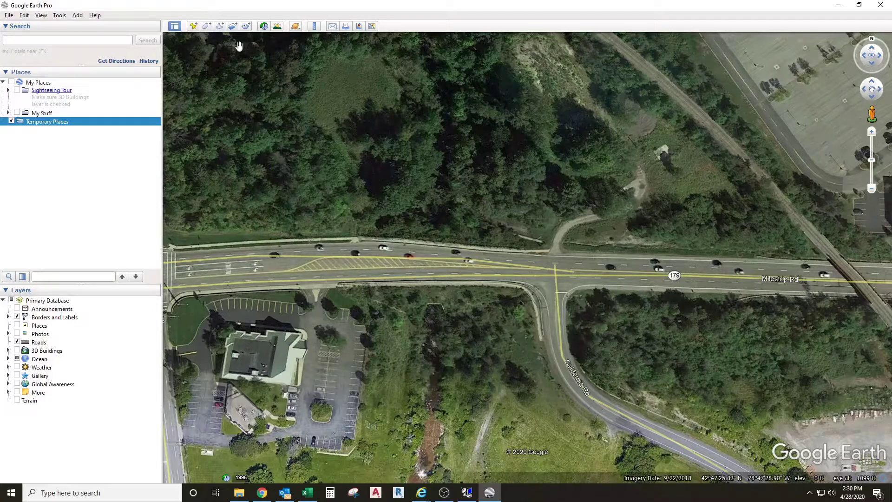
Start a new path and name it "Milestrip Road New Turn Lane"
left_click(220, 26)
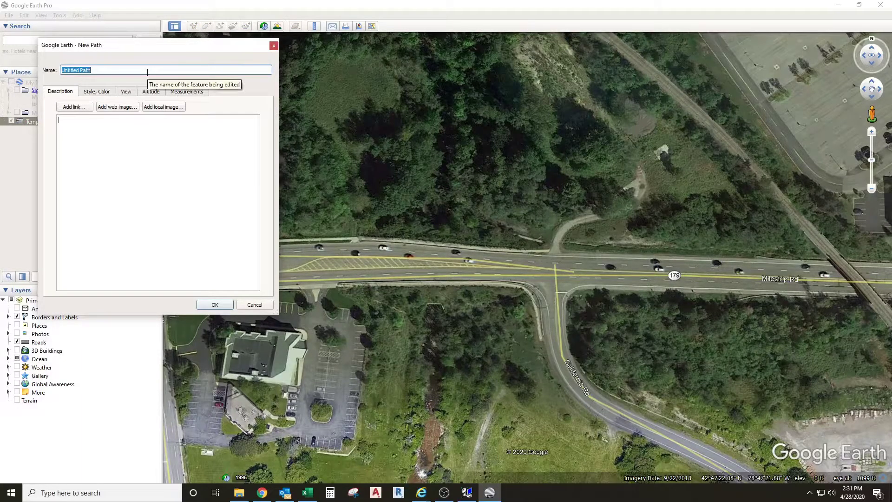
type("Milestrip Road ")
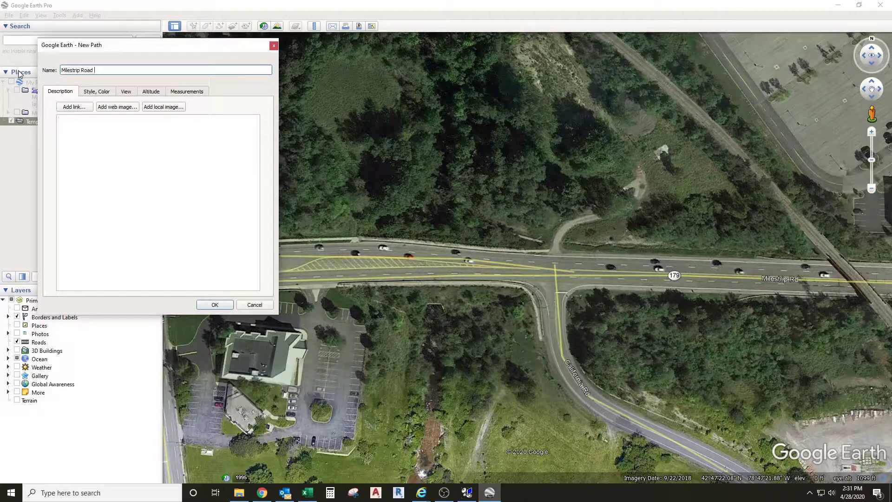
type("New Turn Lane")
key("Tab")
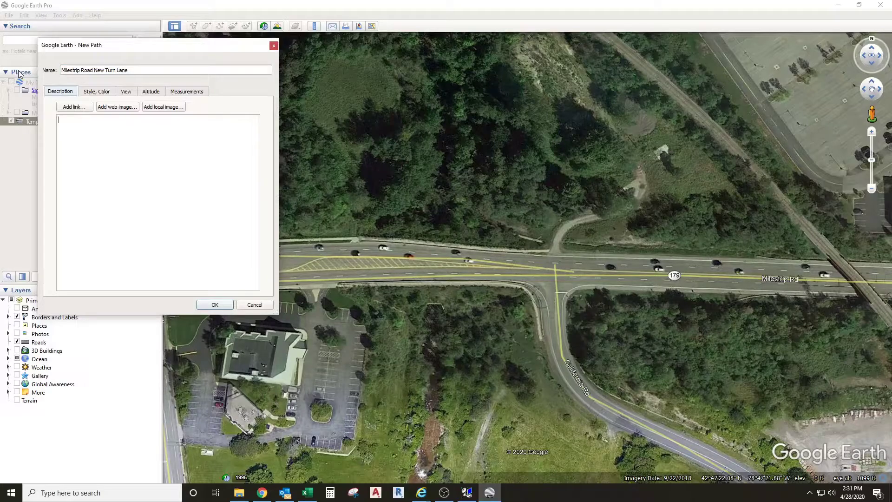
Describe the path as "Box Widening HMA" with "Proposed Section:" lines "4' Shouler N", "5 - 12' Travel Lanes" and "10' Shoulder S"
left_click(94, 126)
type("Box Widening HMA  ")
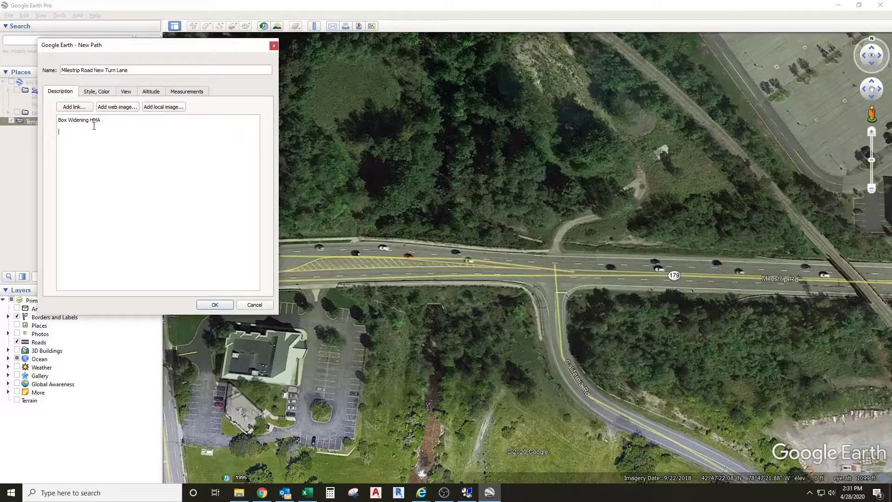
type("Proposed")
type(" Sections")
type("4' SHoulder")
key("BackSpace")
key("BackSpace")
key("BackSpace")
key("BackSpace")
key("BackSpace")
key("BackSpace")
key("BackSpace")
type("houler N 5 - 12' Travel Lanes 10' Shoulder")
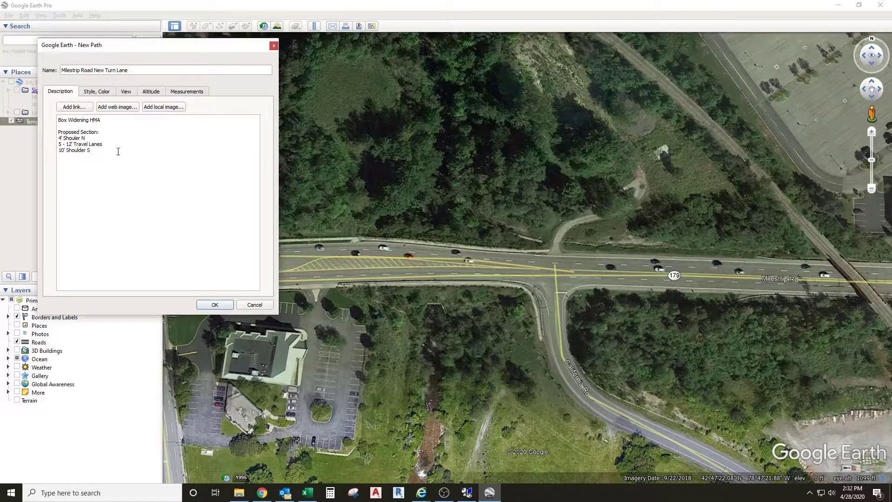
Style the turn lane path with a blue line and a width of 3.0
left_click(108, 93)
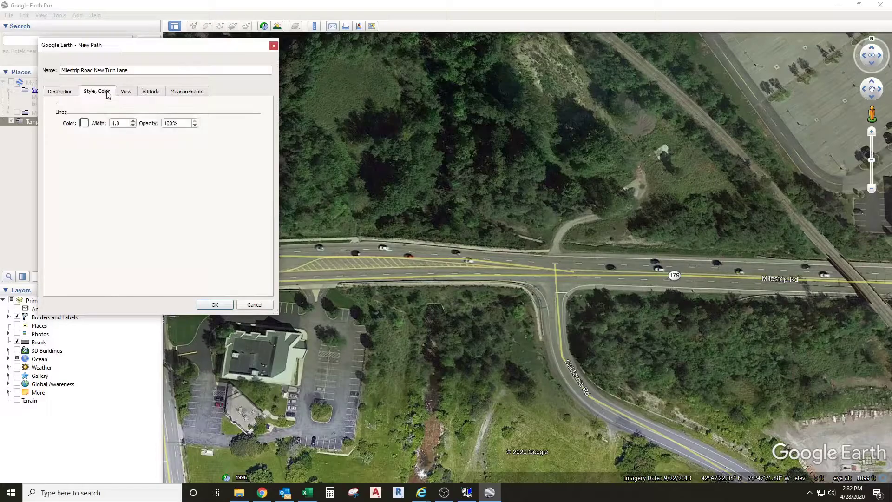
left_click(84, 123)
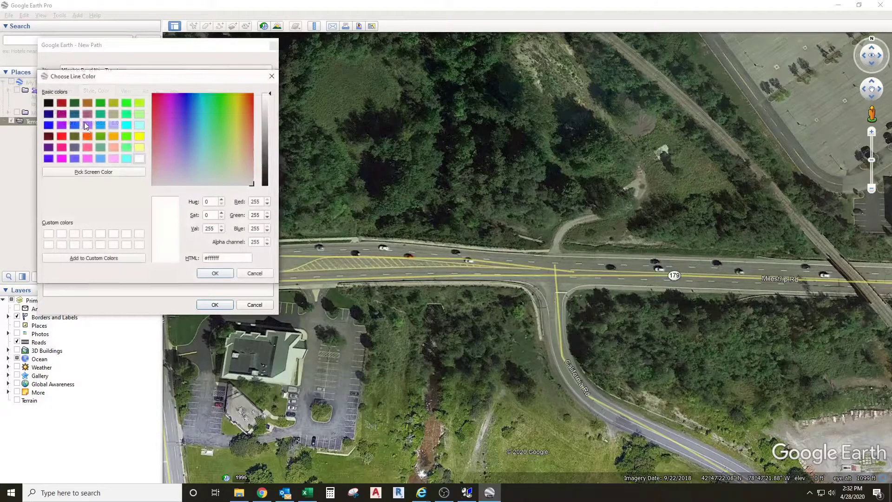
left_click(52, 125)
left_click(215, 275)
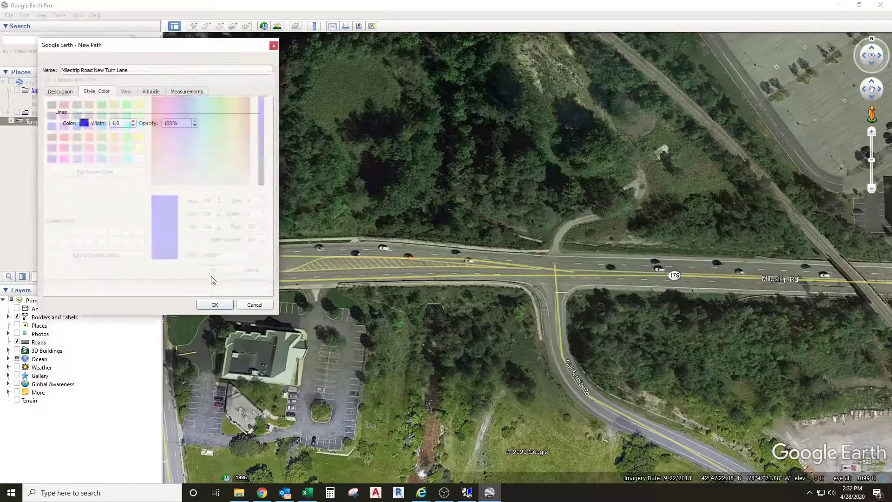
left_click_drag(127, 123, 111, 125)
type("3")
left_click(177, 122)
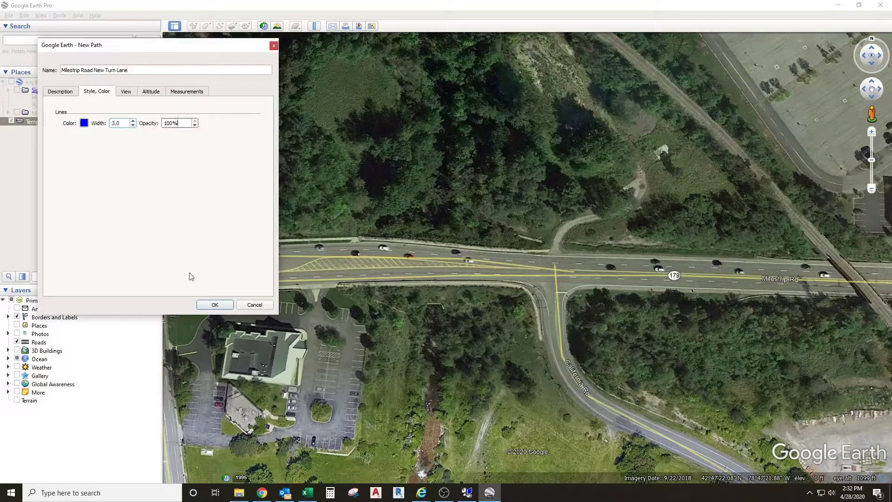
Draw the path about 730 ft along Milestrip Rd, from the railroad bridge to just west of California Rd
left_click(856, 281)
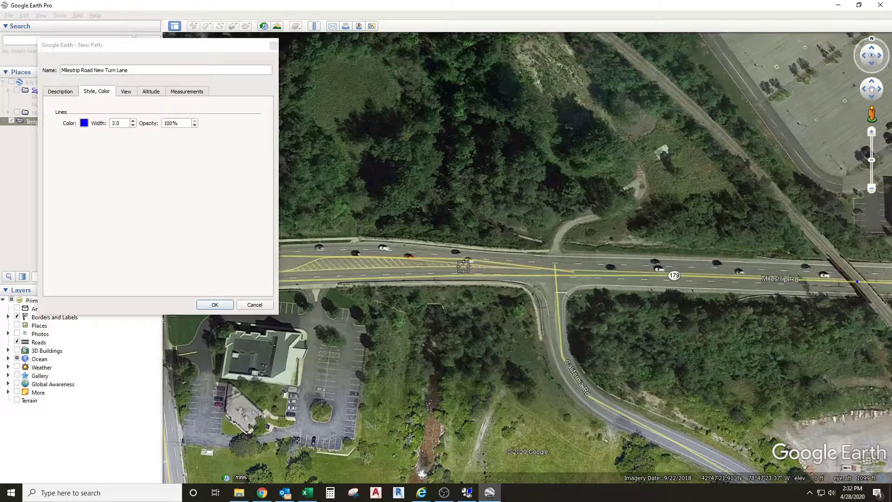
left_click(442, 268)
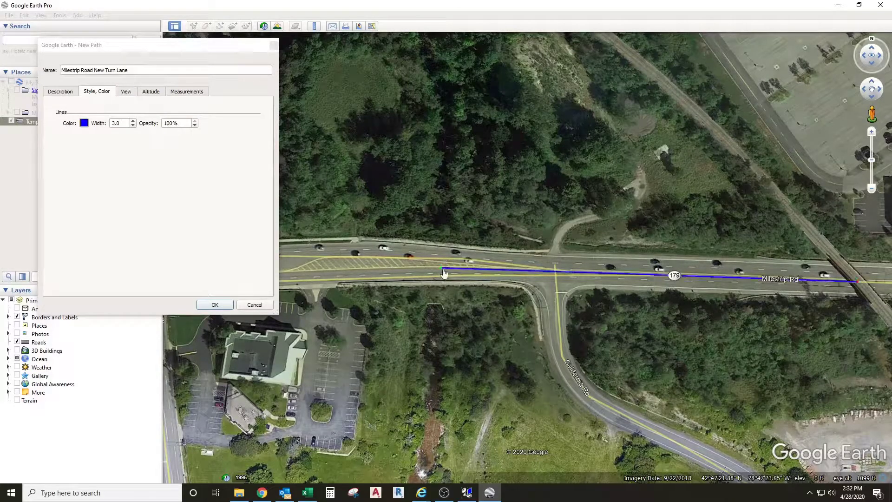
left_click_drag(442, 269, 442, 267)
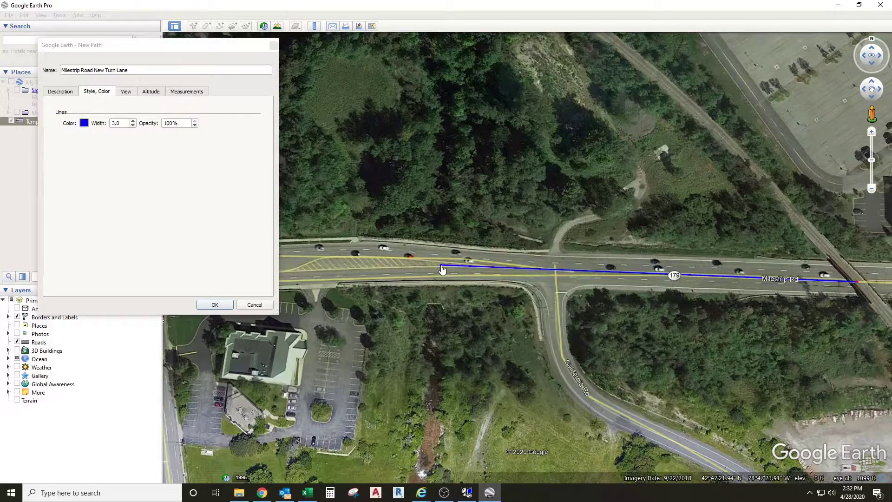
Measure the turn lane path's length in feet
left_click(186, 91)
left_click(191, 108)
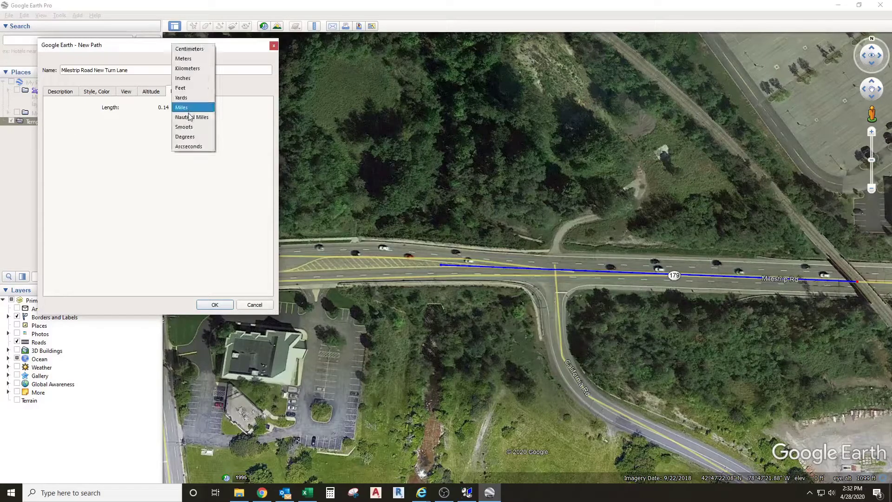
left_click(189, 88)
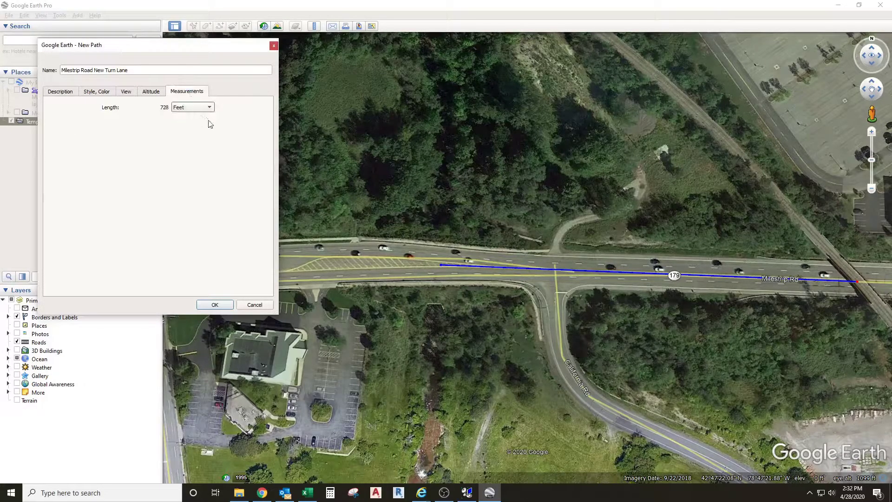
Add "Length = 730'" as a separate line below "Box Widening HMA" in the description and save the path
left_click(59, 92)
left_click(105, 129)
key("Return")
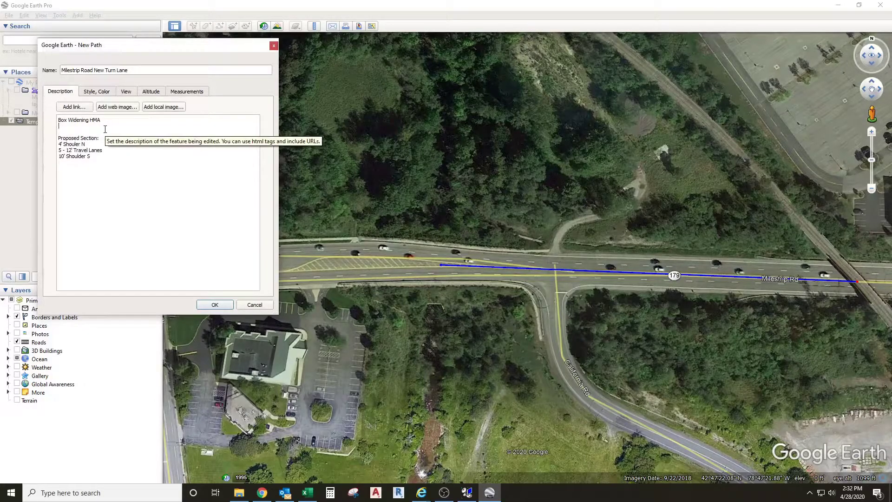
type("Length = 730")
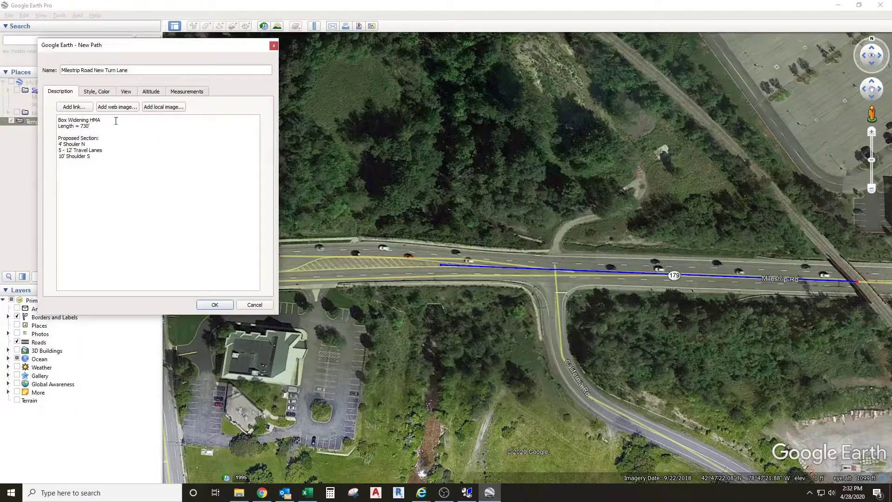
left_click(116, 121)
key("Return")
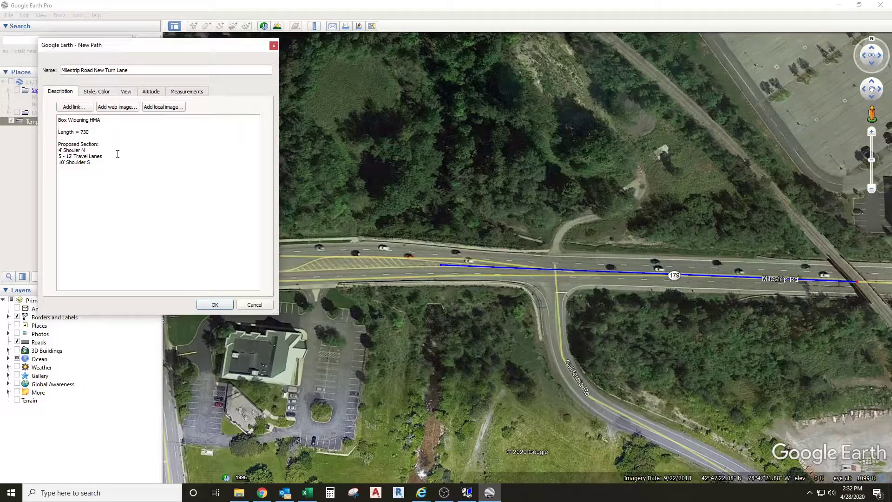
left_click(214, 304)
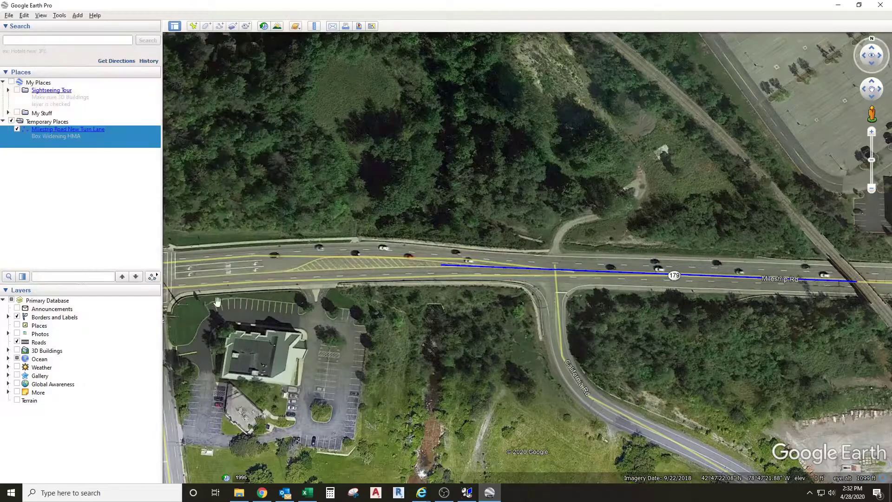
Start another path at the Abbott Rd intersection, named "Milestip Road Mill and Inlay"
left_click_drag(318, 263, 389, 256)
left_click_drag(267, 250, 482, 248)
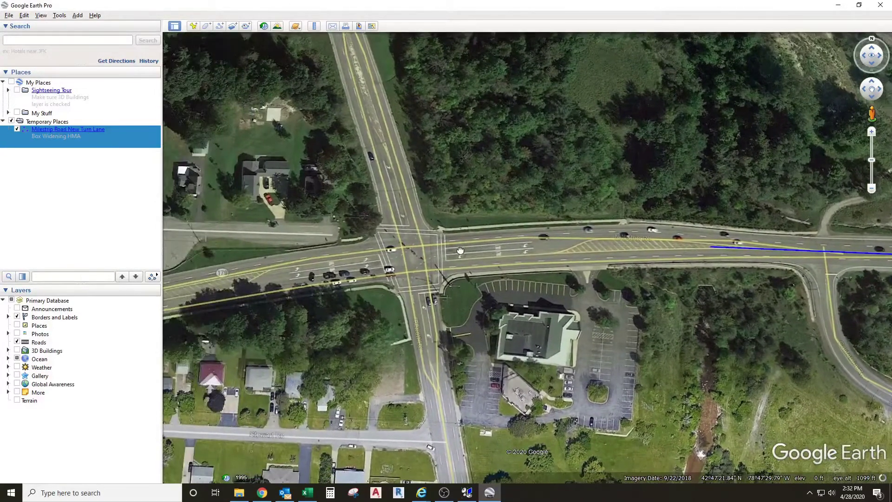
left_click(220, 27)
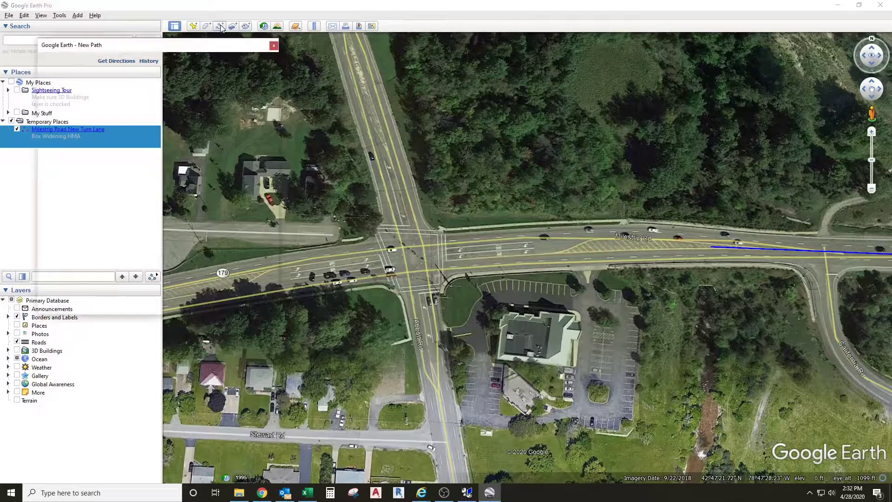
type("Milestip Rd")
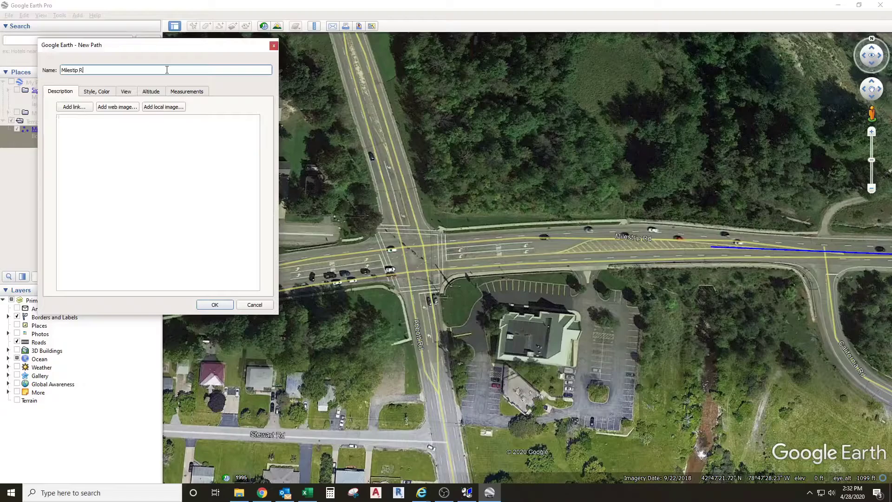
key("BackSpace")
key("BackSpace")
type("oad Mill and Inlay")
key("Tab")
Describe the path as "HMA Mill and Inlay" with a blank "Length =" line and a section of "6 - 12' Travel Lanes" and "No Shoulders"
left_click(148, 137)
type("HM")
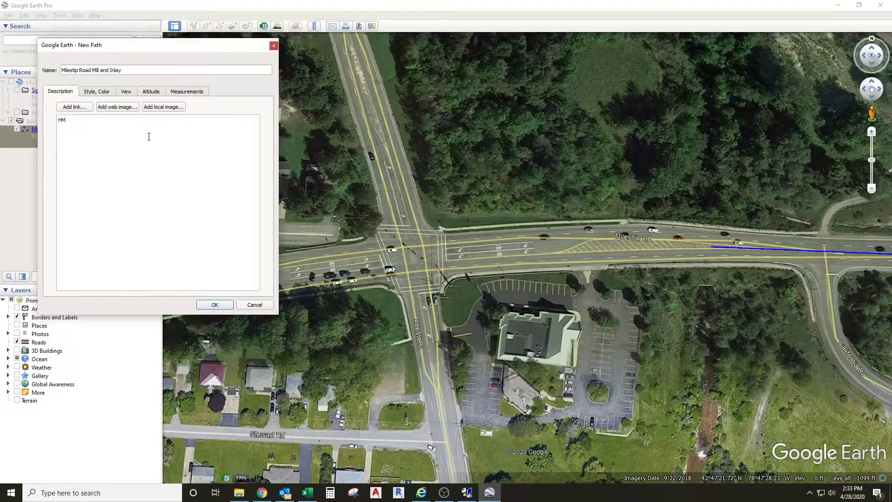
type("A Mill and ")
type("Inlay  ")
type("Lenght")
key("BackSpace")
key("BackSpace")
type("ection")
type(" = ")
type("12' Tre")
type("vel ")
type("Lanse")
key("BackSpace")
key("BackSpace")
type("es")
key("Return")
type("No Shoulders")
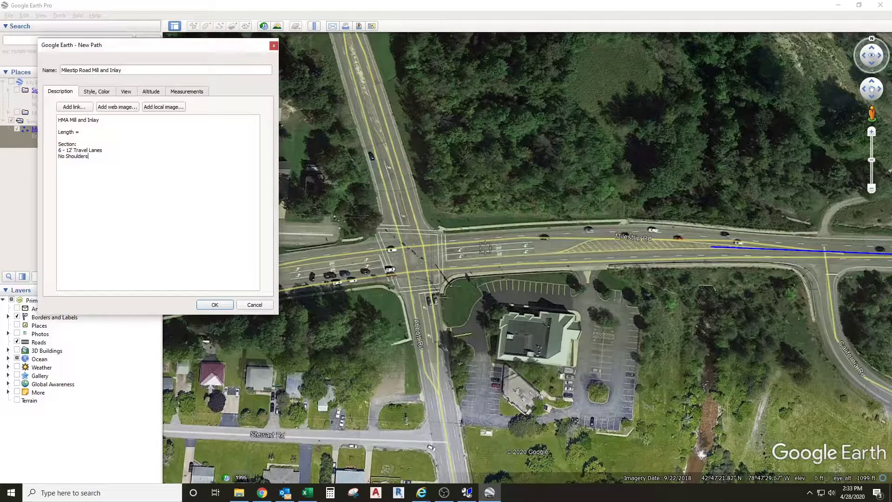
Set the mill and inlay path's line color to bright green (#00ff00)
scroll(601, 238, "down", 1)
scroll(602, 238, "up", 1)
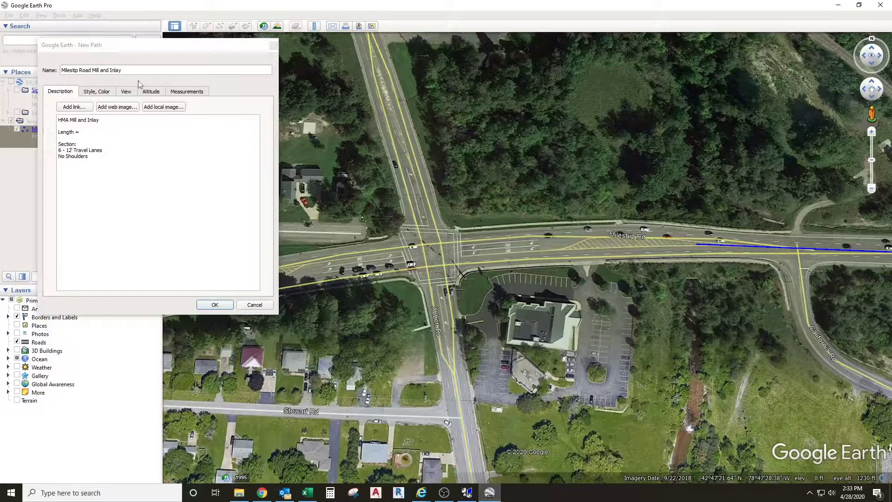
left_click(98, 91)
left_click(84, 123)
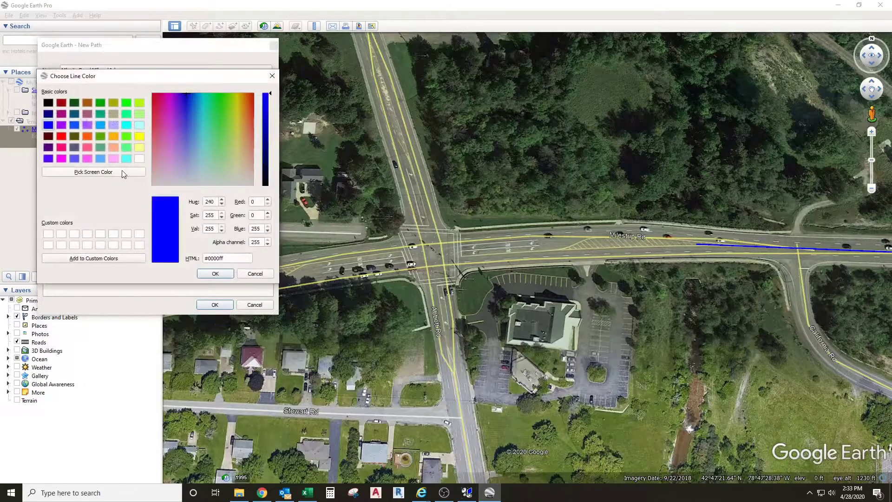
left_click(125, 102)
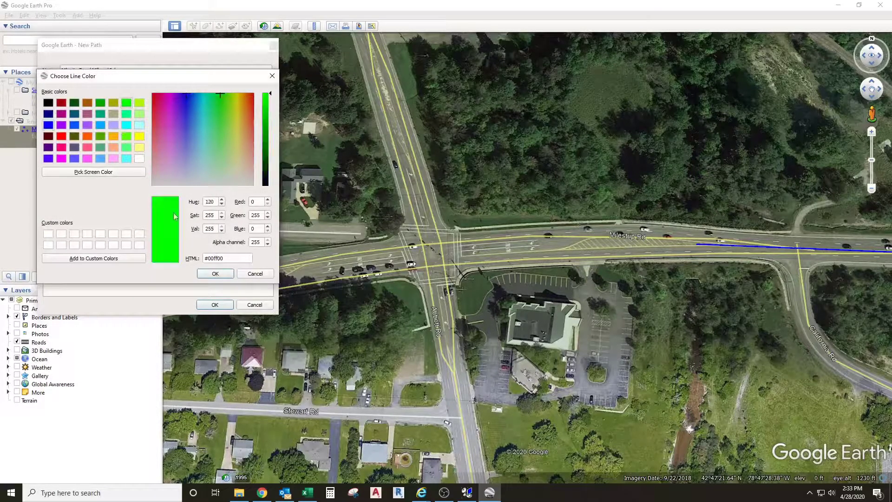
left_click(215, 273)
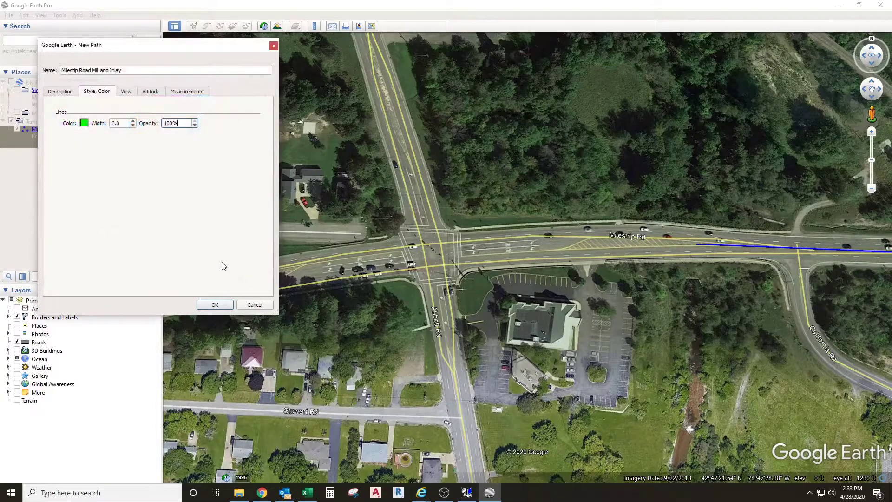
Trace the mill and inlay path about 855 ft along Milestrip Road, from the blue turn-lane path's west end through the Abbott Rd intersection
left_click(695, 244)
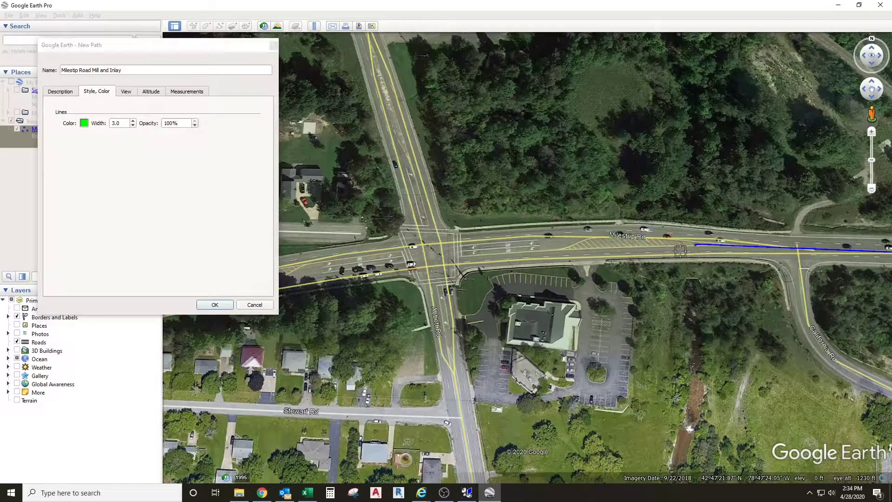
left_click(561, 244)
left_click(460, 251)
left_click(303, 271)
scroll(318, 269, "down", 3)
scroll(318, 268, "up", 4)
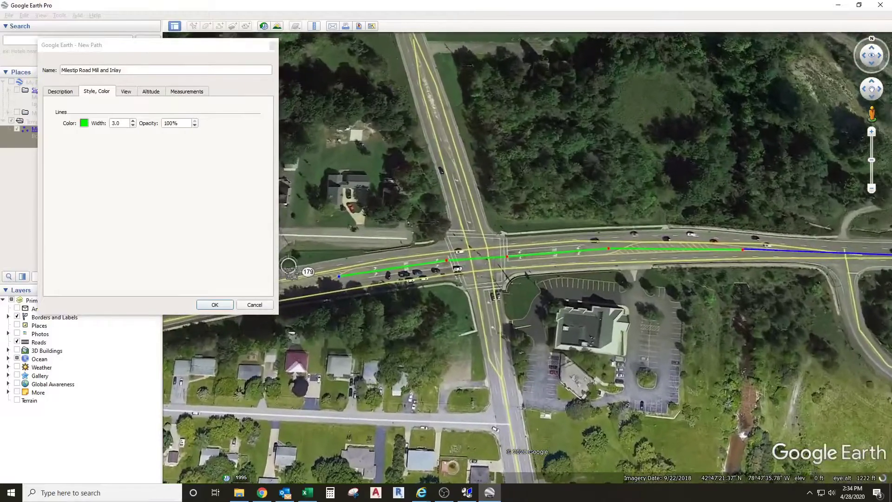
left_click(308, 282)
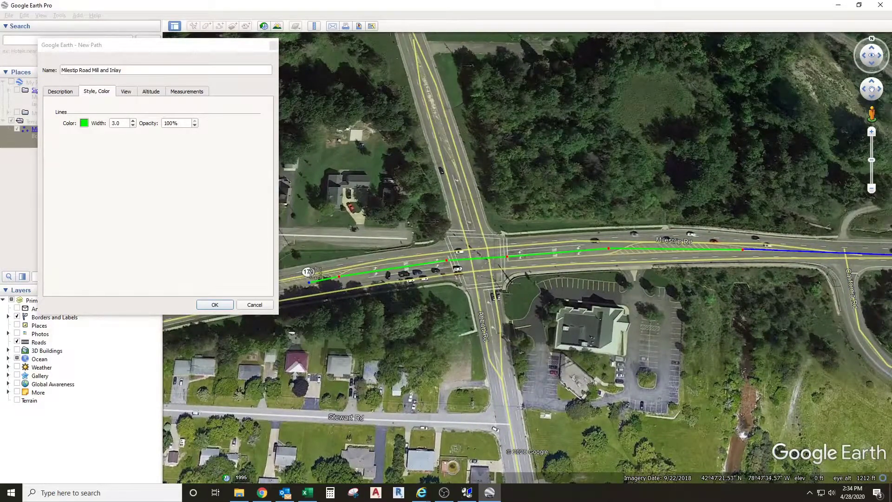
Check the path's length in feet, enter 850' on the description's "Length =" line, and save the path
left_click(186, 92)
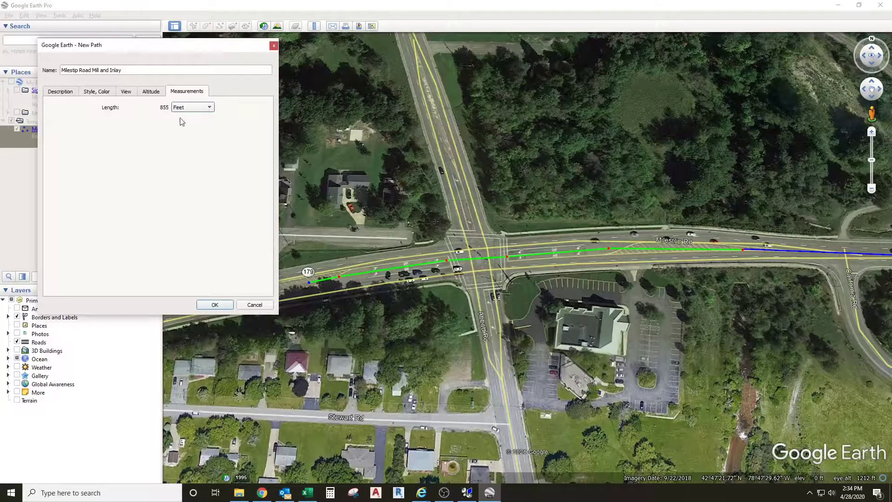
left_click(59, 92)
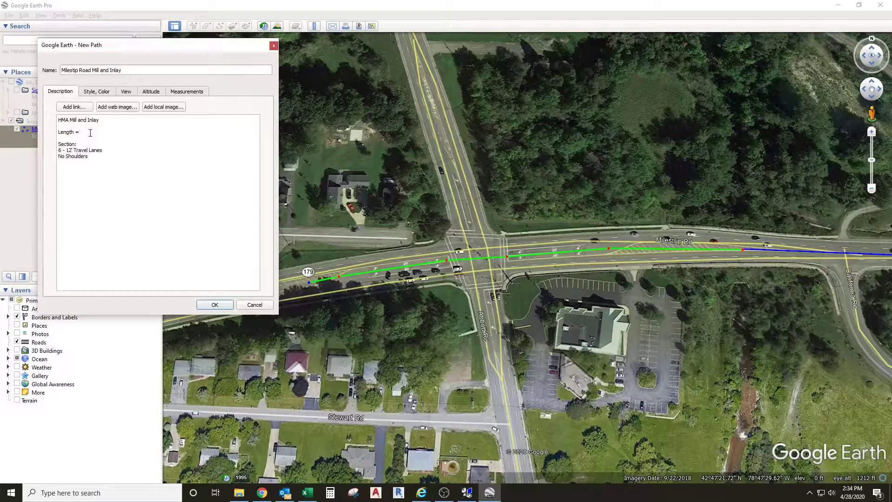
type("850'")
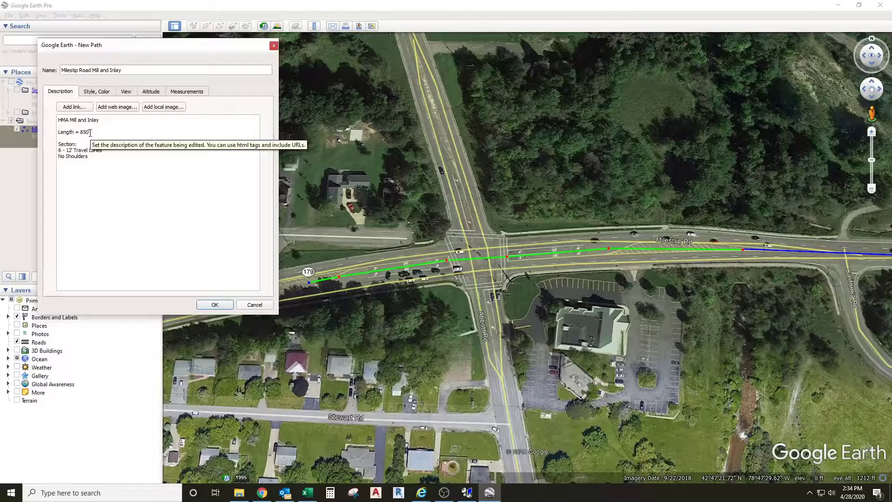
left_click(218, 305)
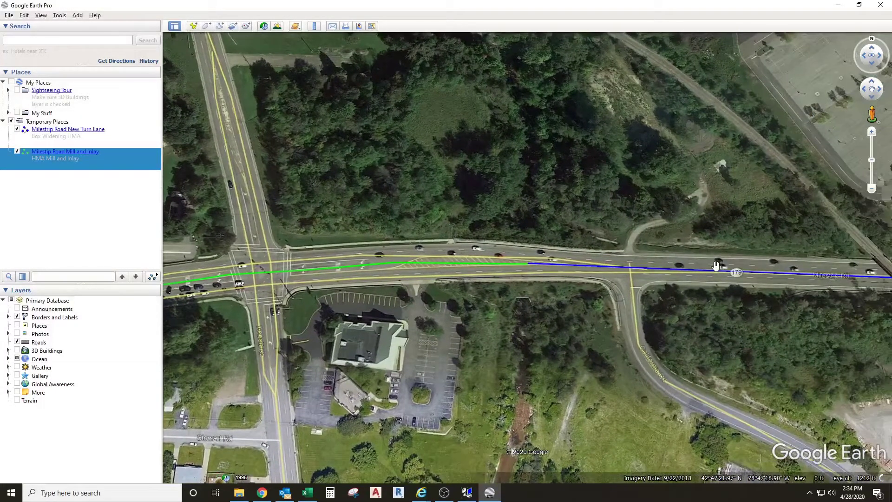
Review the saved descriptions of the new turn lane and mill and inlay paths on the map
left_click(715, 273)
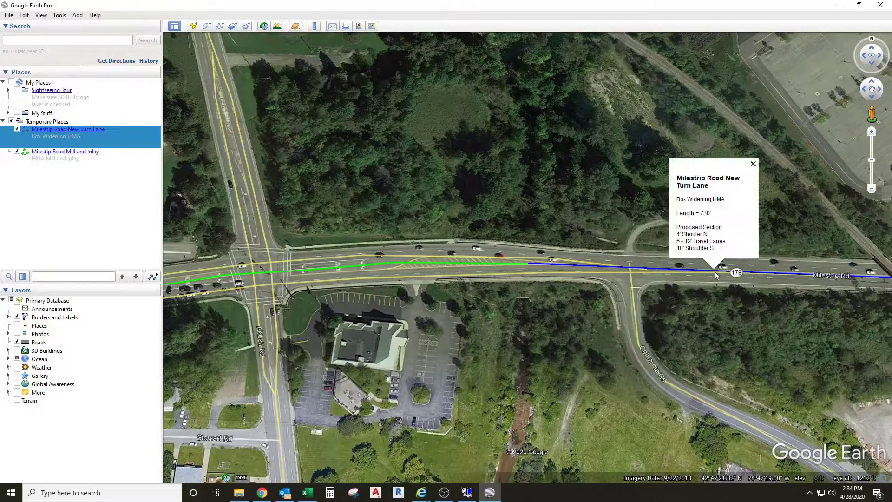
left_click(448, 263)
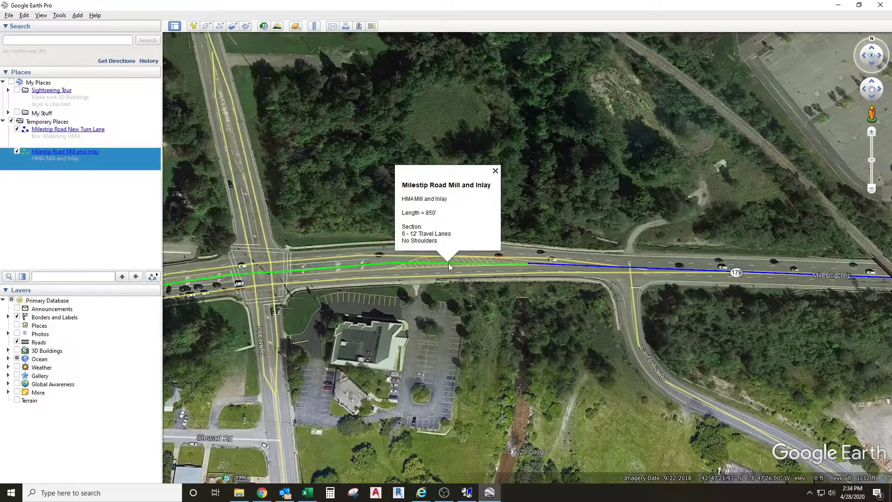
left_click(586, 266)
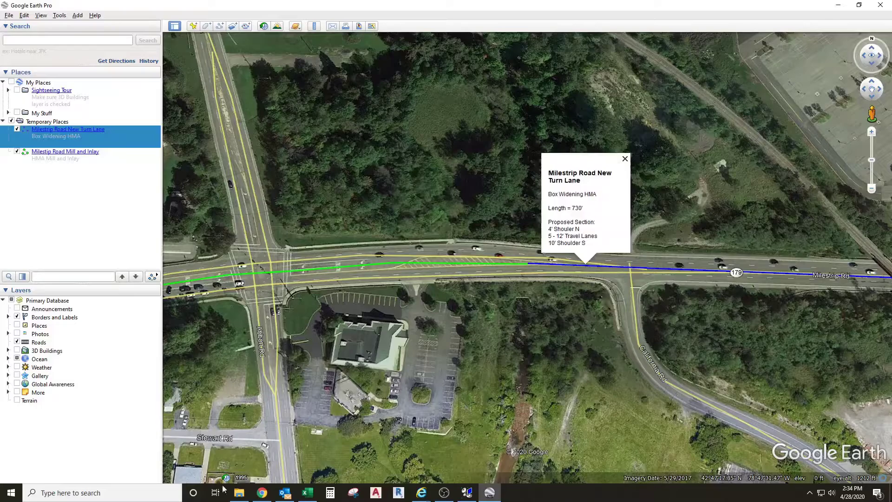
Switch to the Training_est_prelim_Rev0 workbook in Excel and set the Milestrip Road box widening length to 730 ft
mouse_move(316, 499)
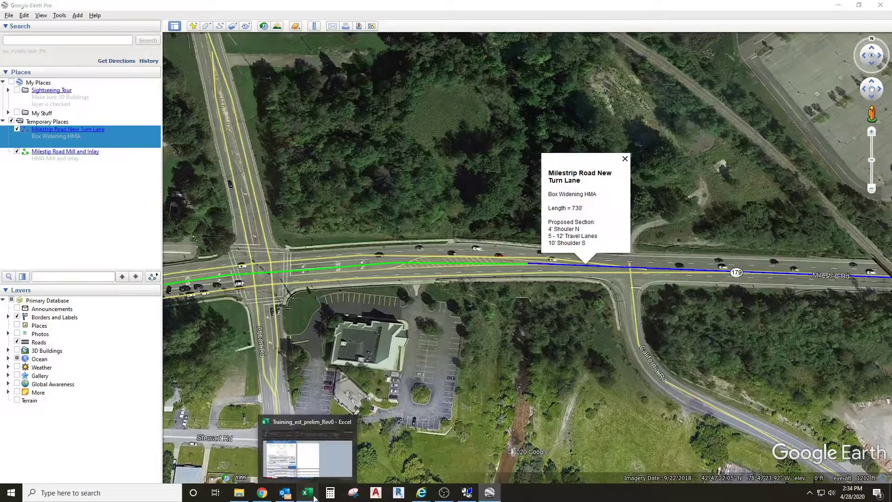
left_click(315, 499)
scroll(394, 254, "down", 1)
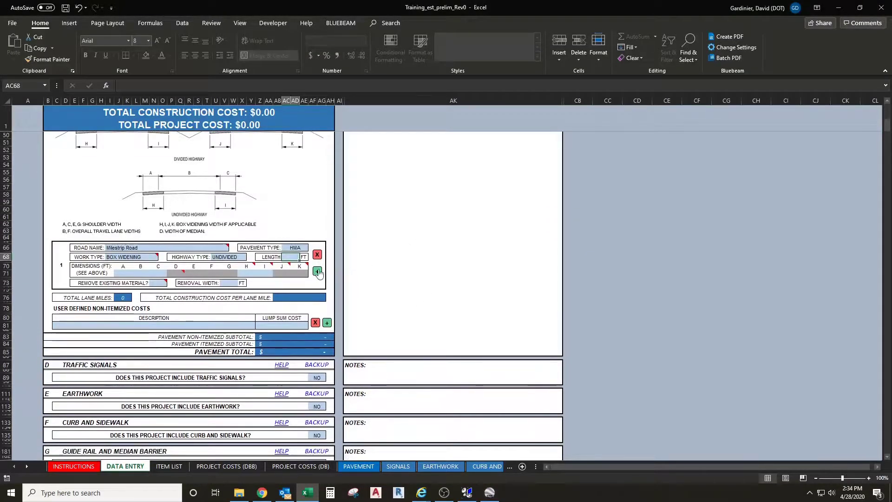
left_click(487, 492)
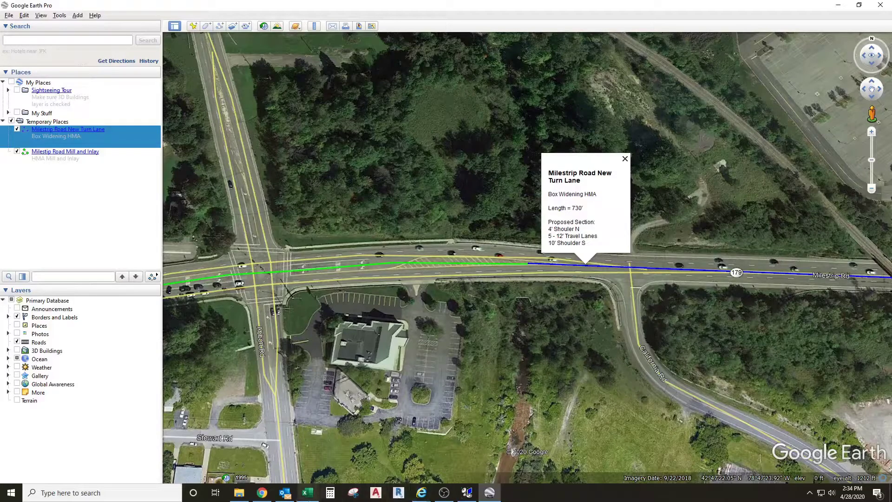
left_click(308, 493)
type("730")
left_click(124, 275)
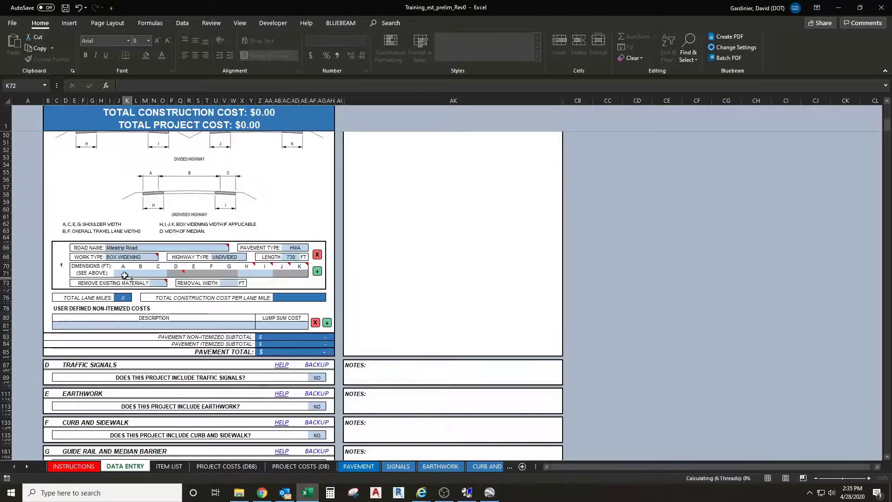
Set the box widening entry's shoulder and travel lane dimensions to A 4, B 60 and C 10 ft
left_click(125, 273)
type("4")
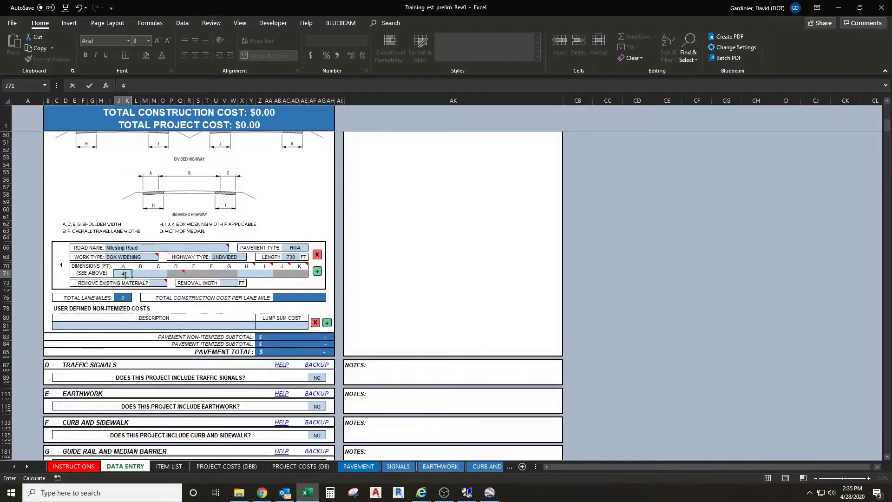
key("Tab")
type("60")
key("Tab")
type("10")
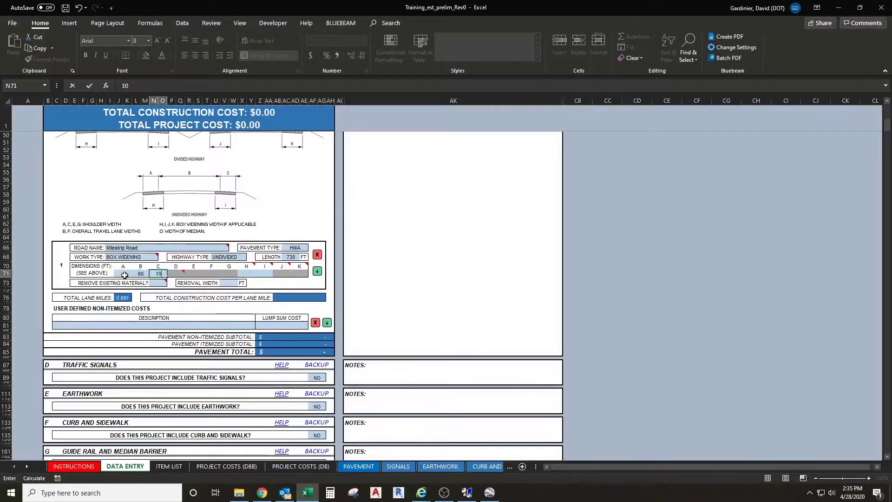
Set the box widening widths to 16 ft for H and 0 ft for I
key("Tab")
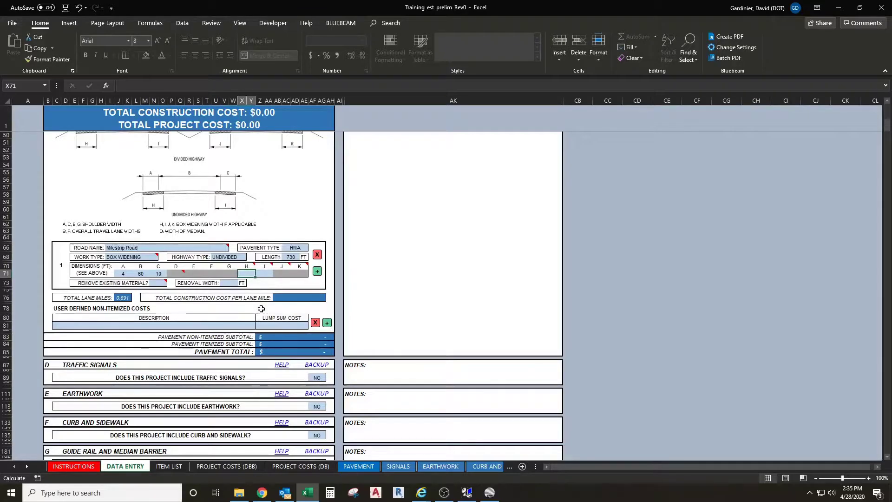
type("16")
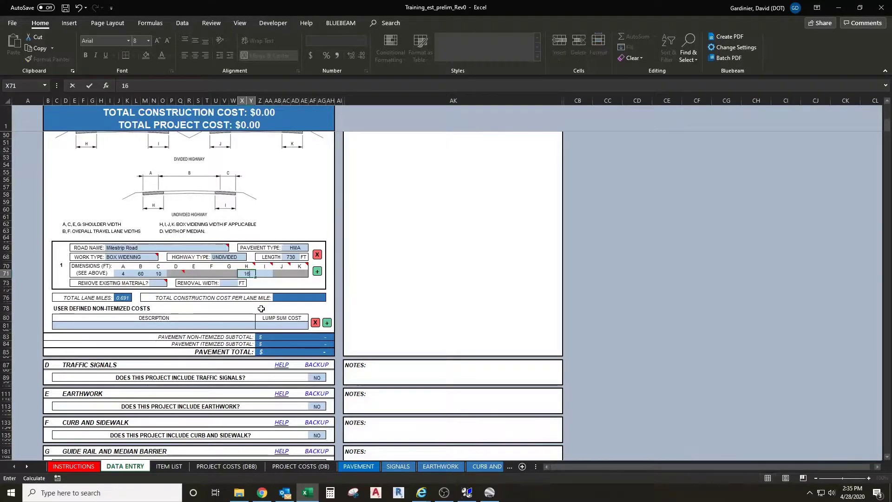
key("Tab")
type("0")
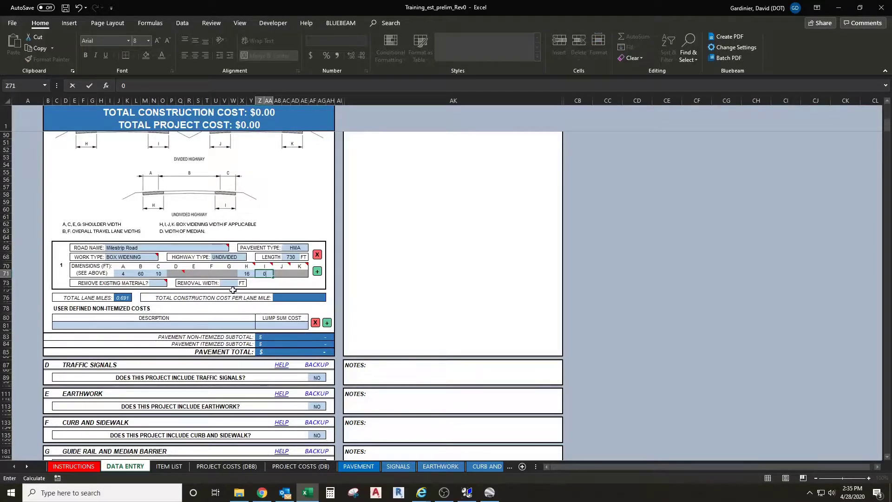
Set removal of existing material to YES with a removal width of 16 ft
left_click(158, 283)
left_click(170, 283)
left_click(160, 290)
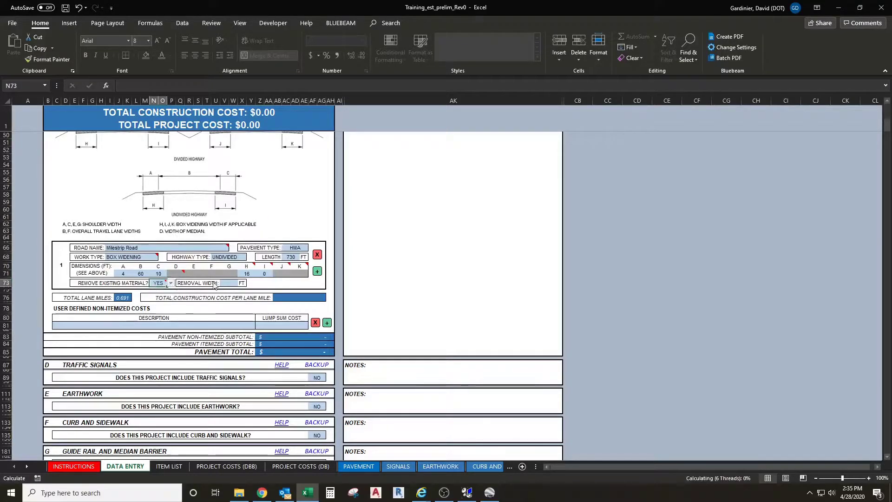
key("Tab")
type("1")
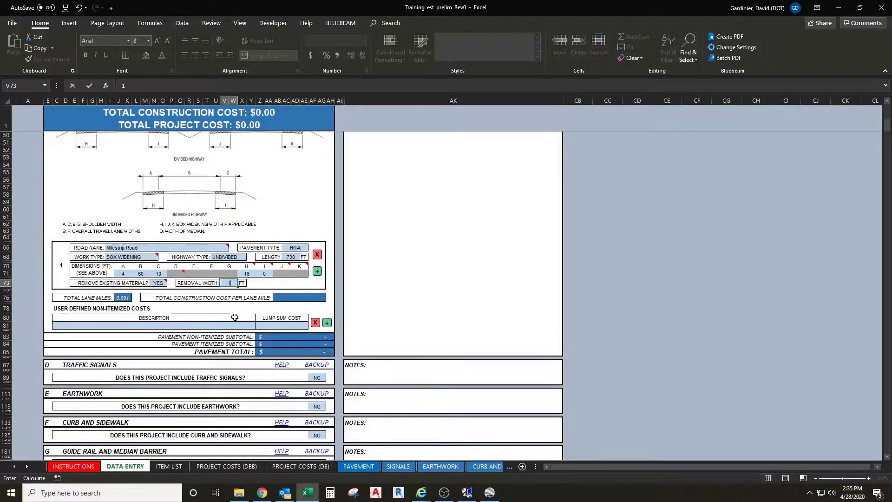
key("Tab")
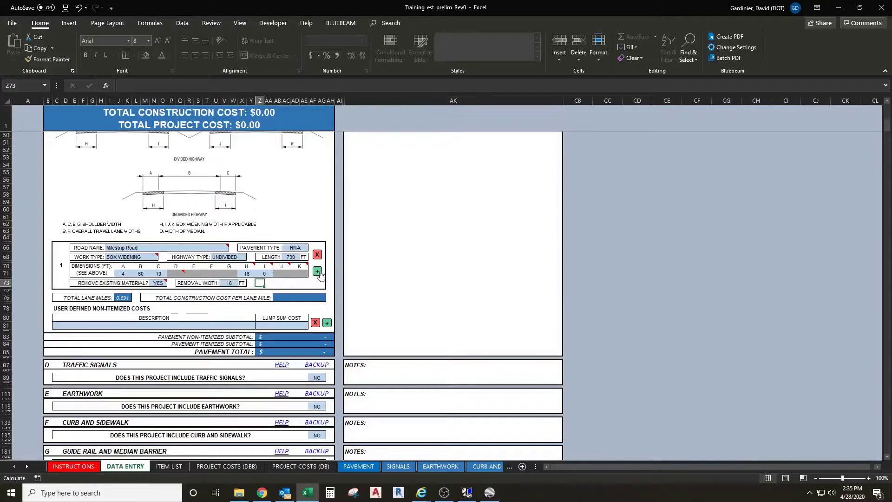
Add a second pavement entry and note "See google earth kmz for limits" beside the first entry's work type row
left_click(317, 271)
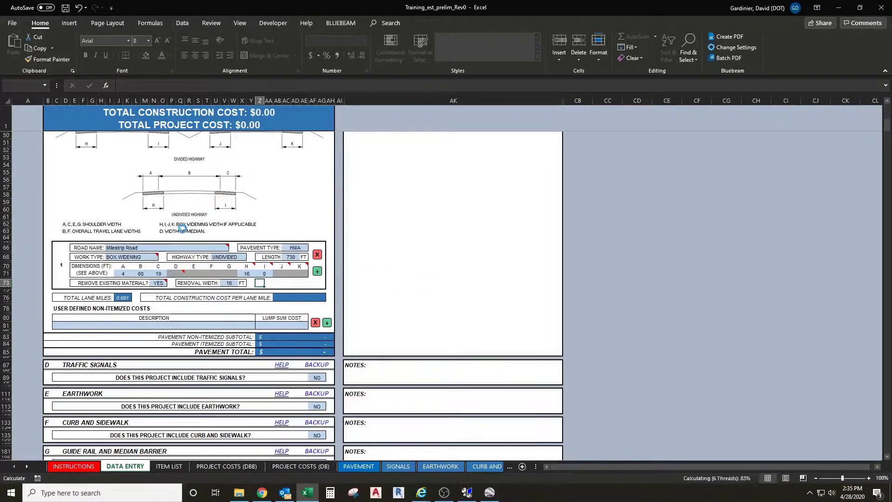
left_click(366, 256)
type("See google eart")
key("BackSpace")
type("rth kmz for limits")
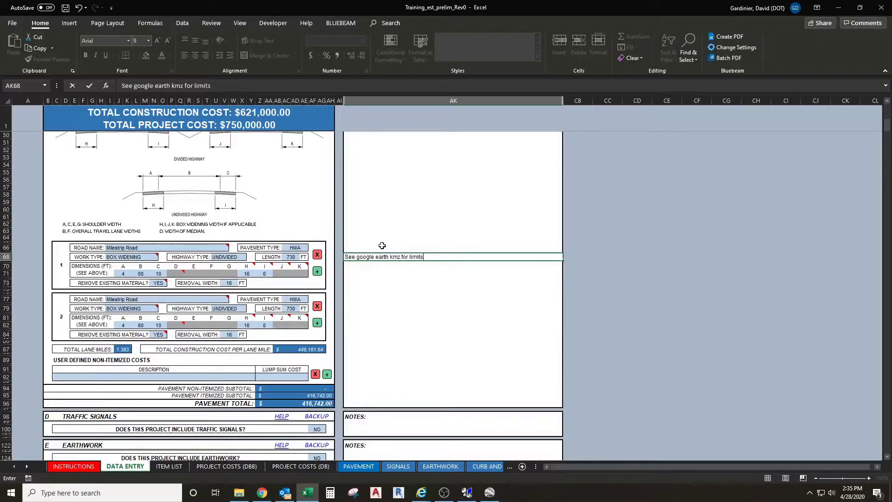
left_click(381, 248)
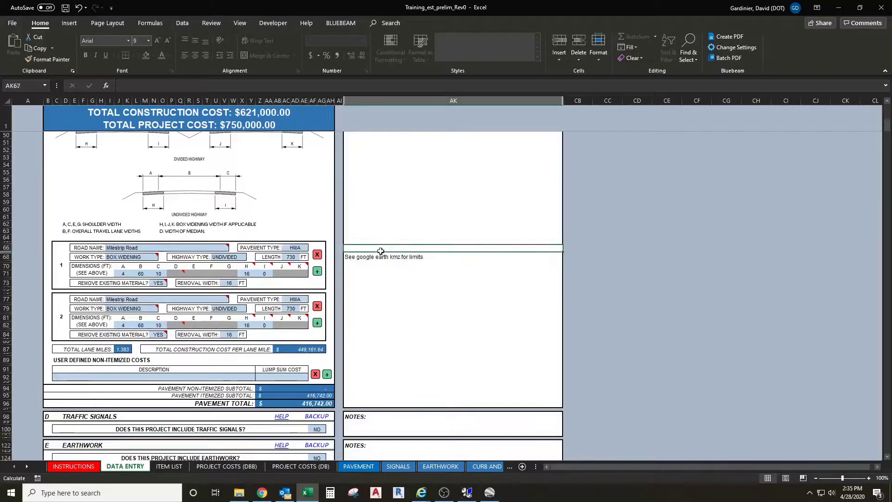
Copy the Google Earth limits note to the second pavement entry's work type row
left_click(381, 258)
key("ctrl+c")
left_click(357, 308)
key("ctrl+v")
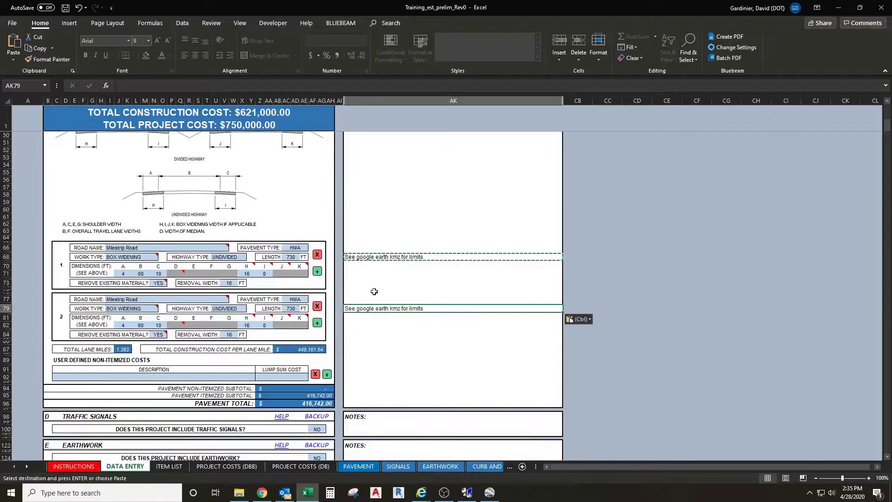
left_click(374, 291)
key("Escape")
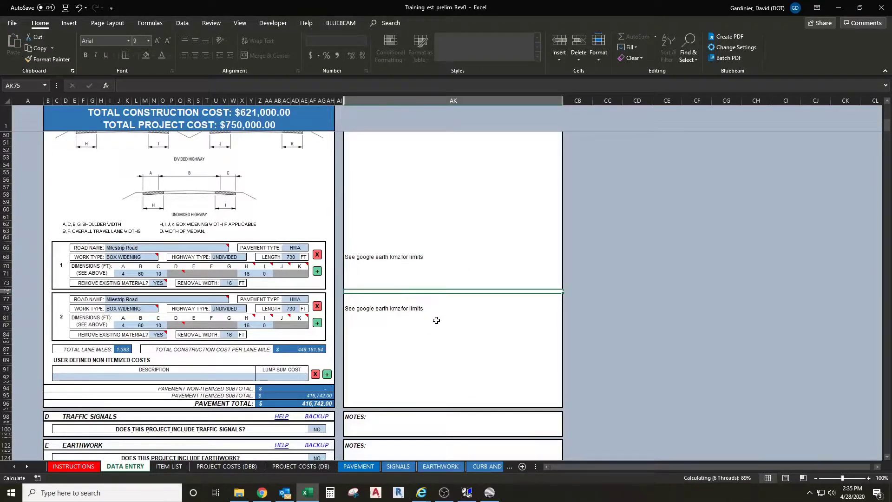
Change the second pavement entry's work type to MILL & INLAY
left_click(153, 306)
left_click(161, 309)
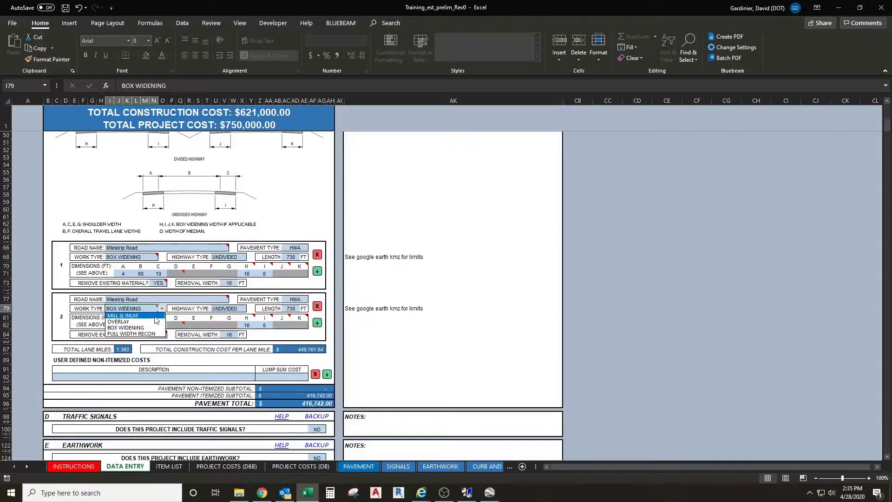
left_click(154, 315)
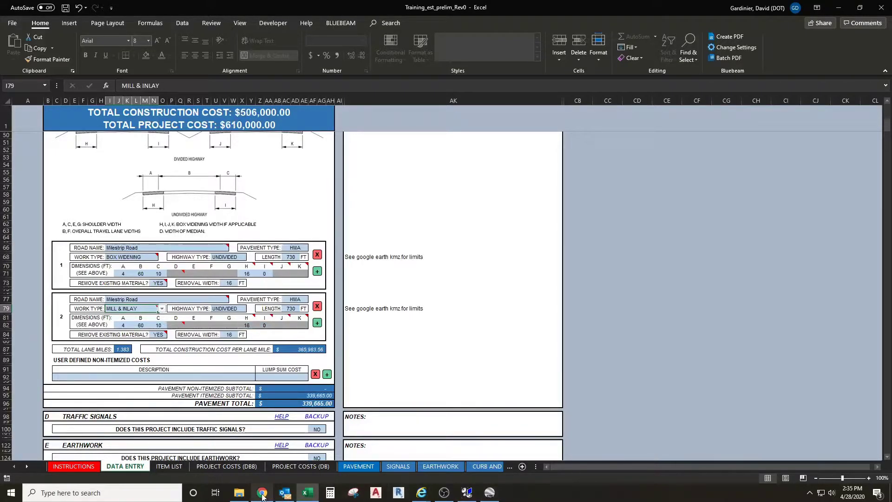
Switch to Google Earth and examine the mill and inlay path's length and section description
mouse_move(355, 495)
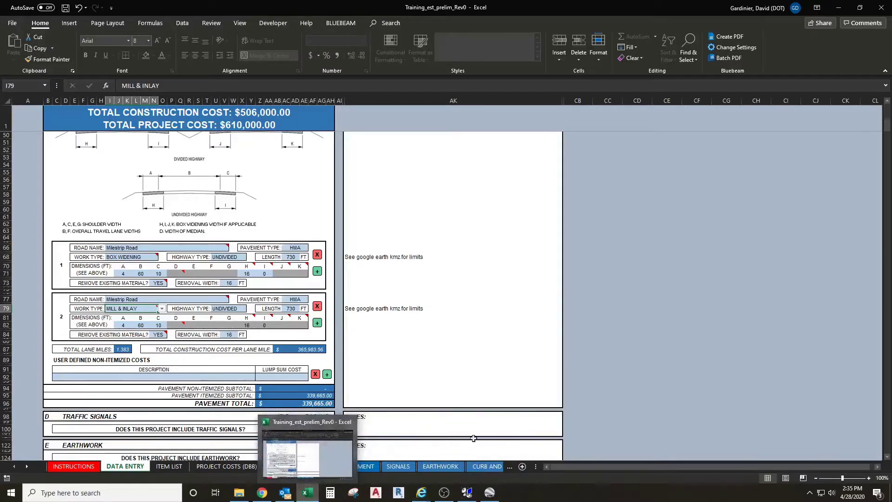
left_click(490, 493)
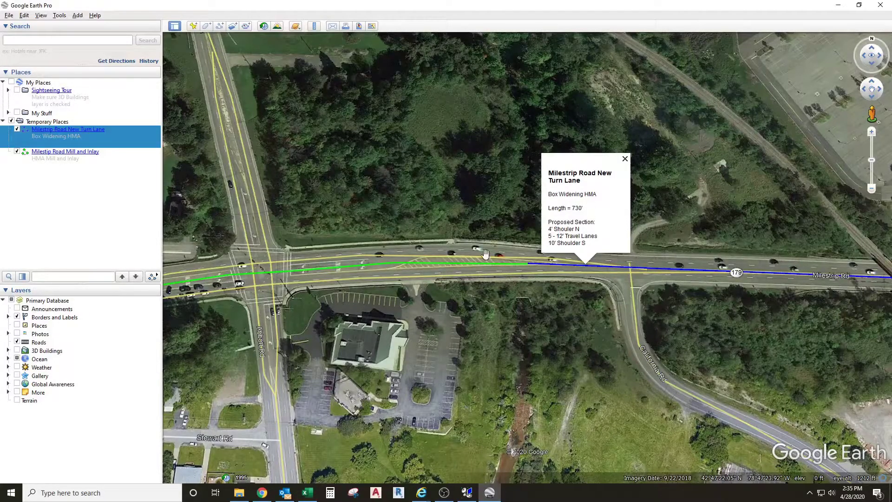
left_click(454, 261)
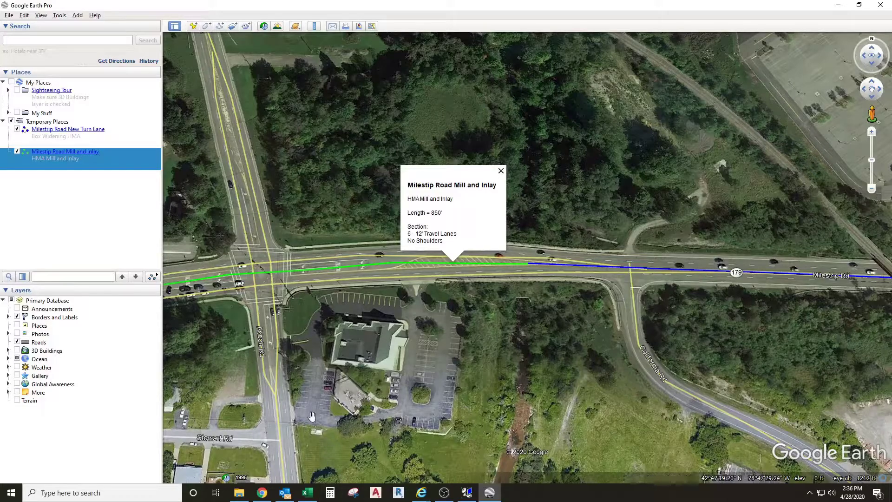
Return to the Excel estimate and set the second entry's dimensions to A 0, B 72 and C 0 ft
left_click(307, 492)
left_click(126, 326)
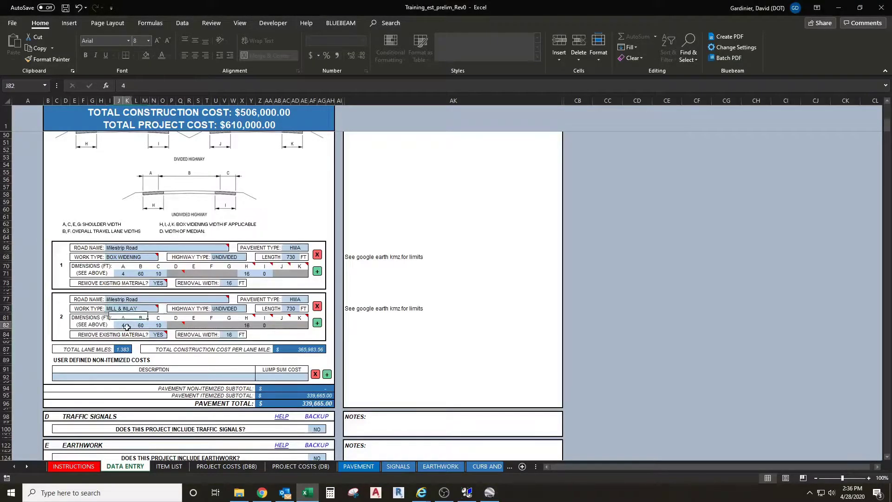
type("0")
key("Tab")
type("72")
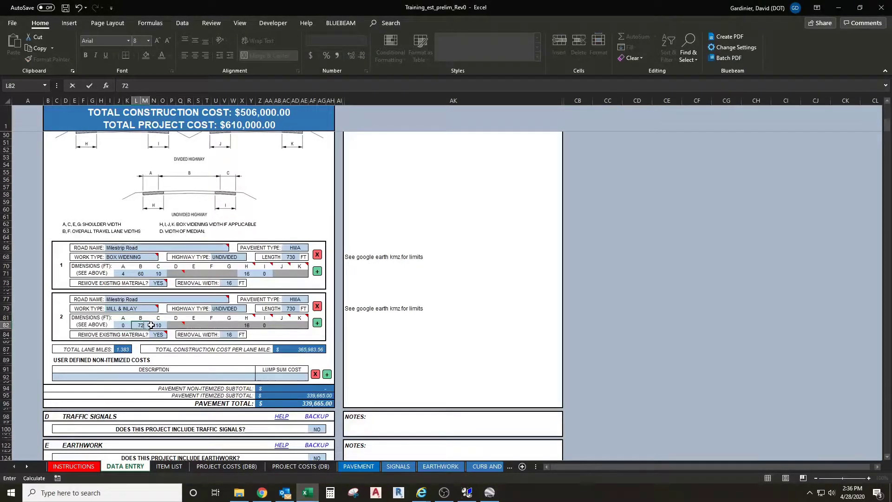
key("Tab")
type("0")
key("Tab")
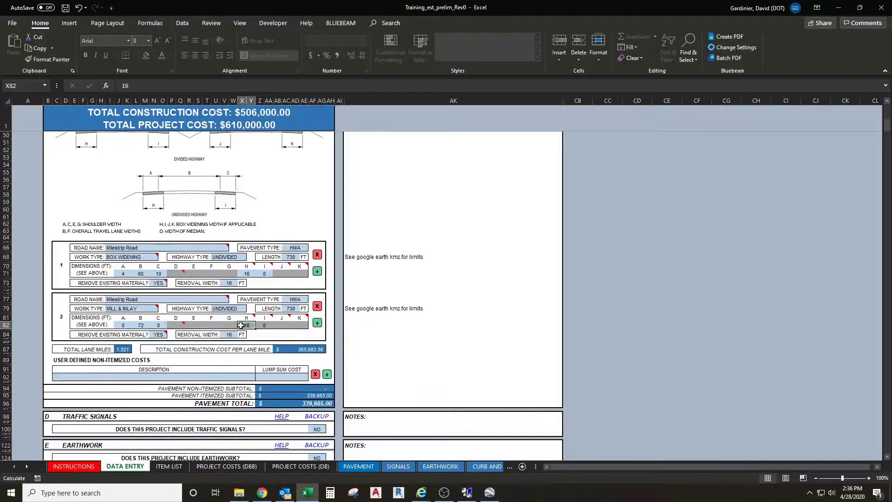
Set the second pavement entry's length to 850 ft and its remove existing material option to NO
left_click(291, 308)
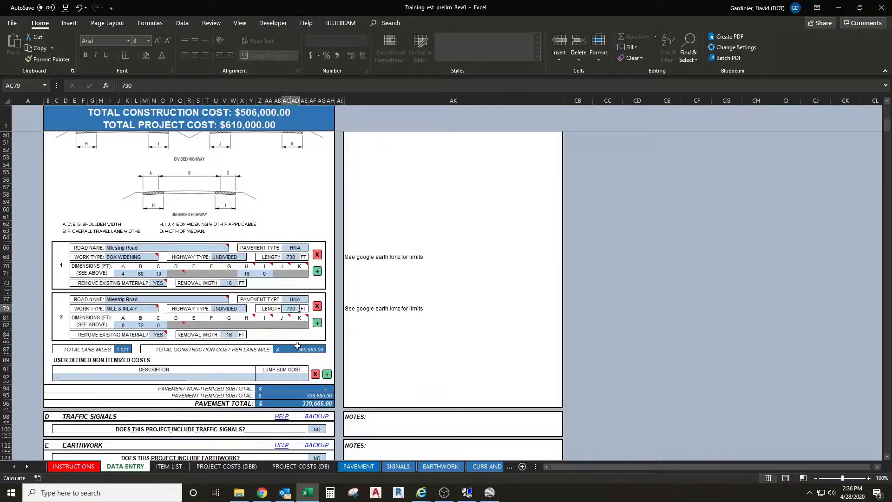
type("850")
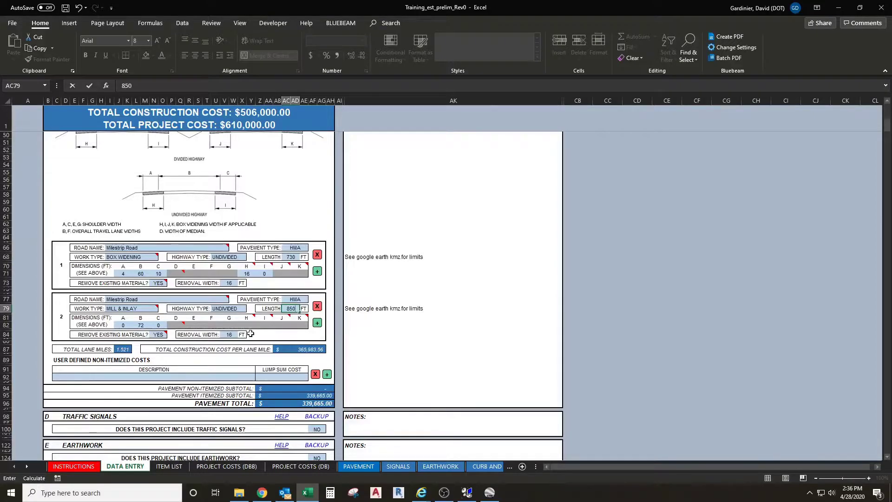
left_click(161, 335)
left_click(171, 334)
left_click(158, 348)
Clear the removal width of the second pavement entry
left_click(223, 333)
key("Delete")
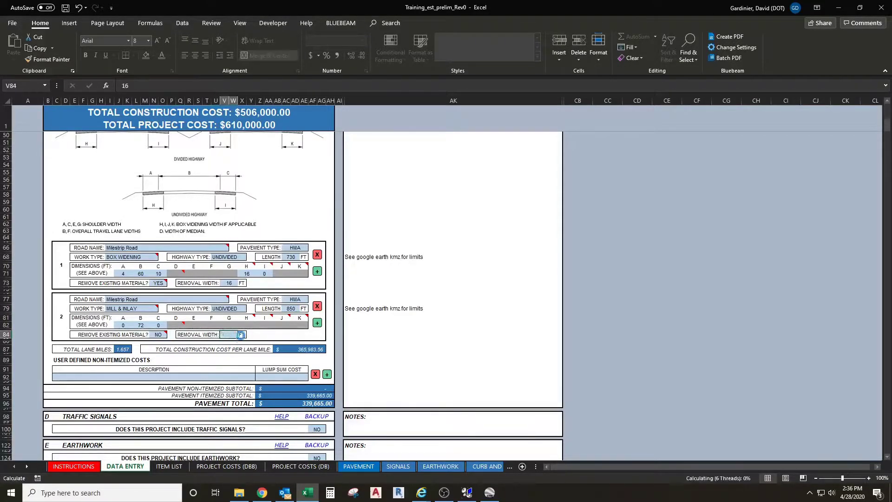
left_click(258, 335)
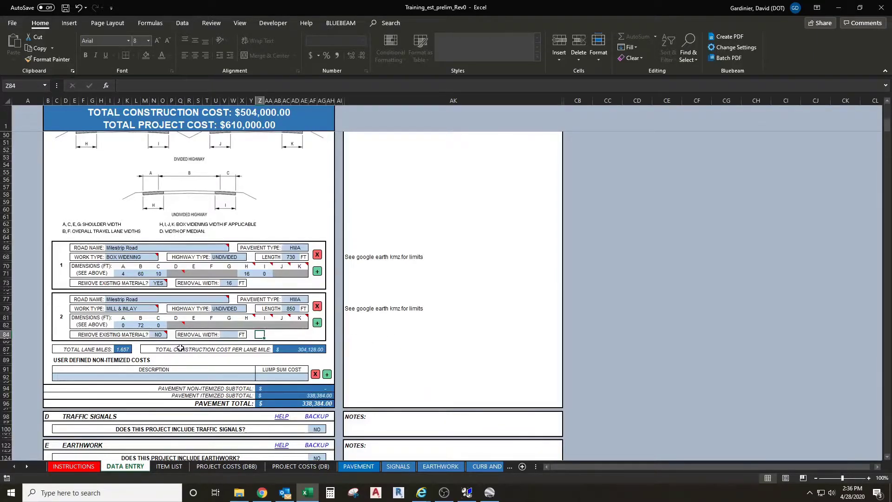
Switch to Google Earth and save the Temporary Places folder as a KMZ file named PIN_est_backup
left_click(489, 493)
left_click(478, 367)
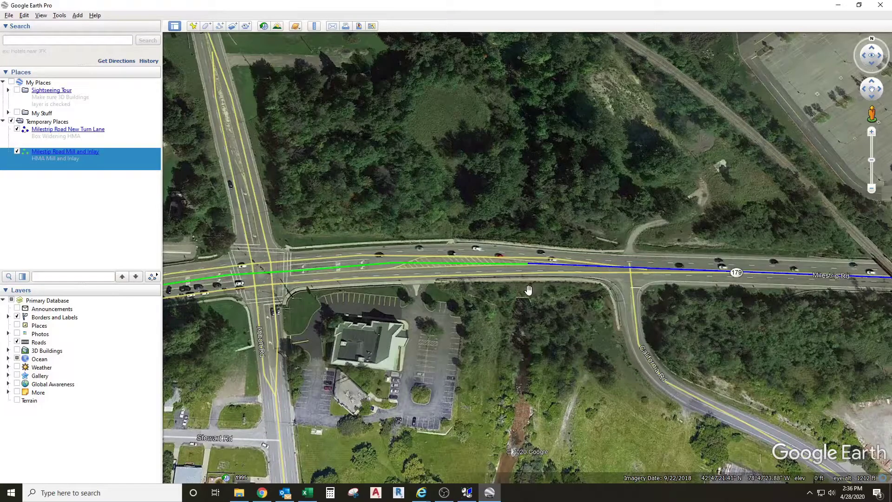
right_click(59, 123)
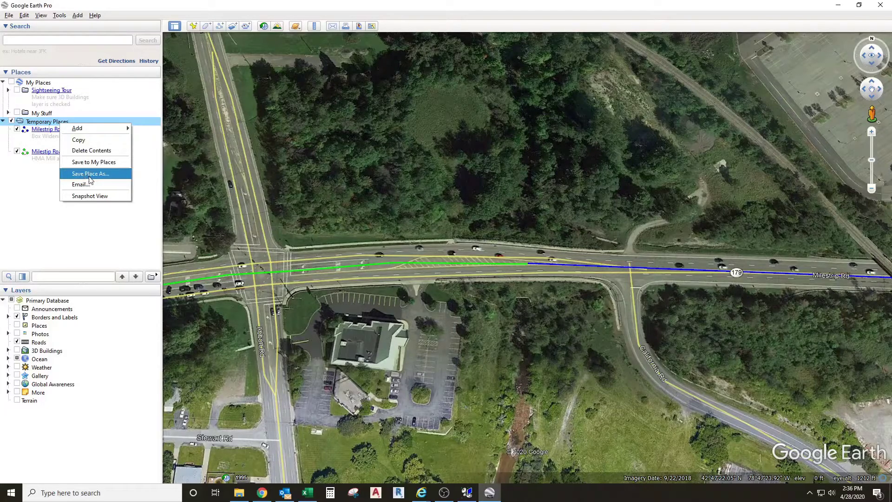
left_click(47, 217)
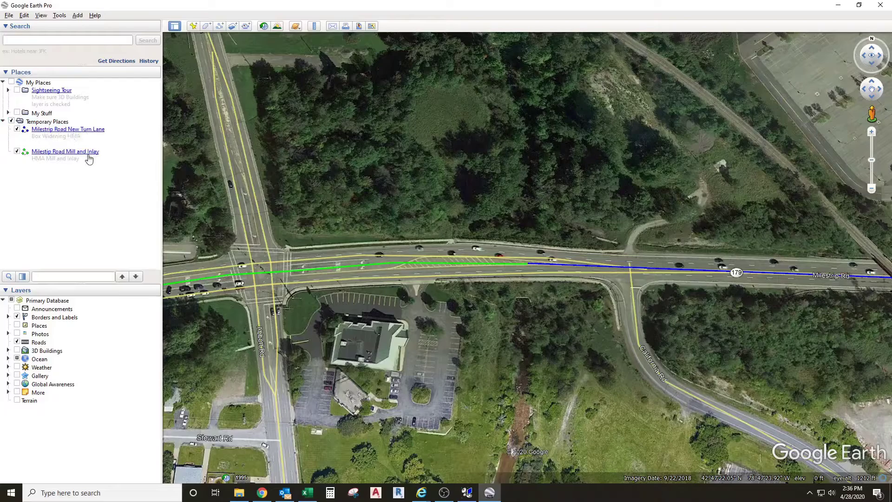
right_click(49, 123)
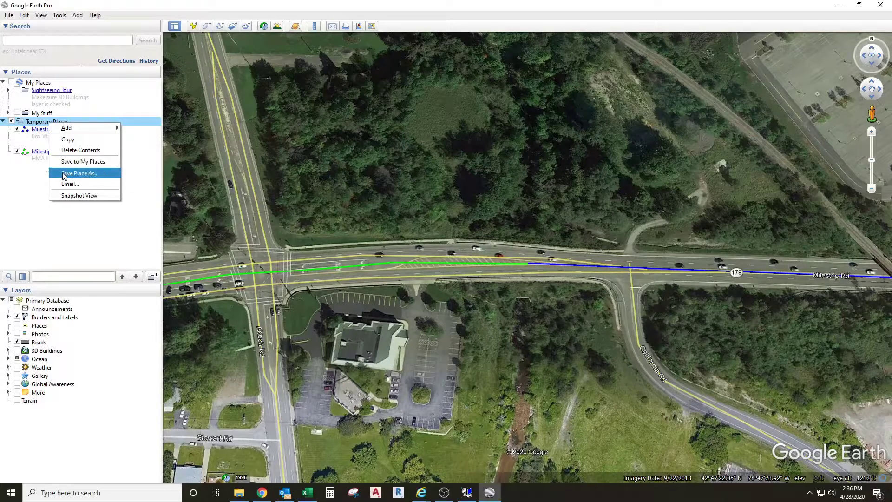
left_click(70, 173)
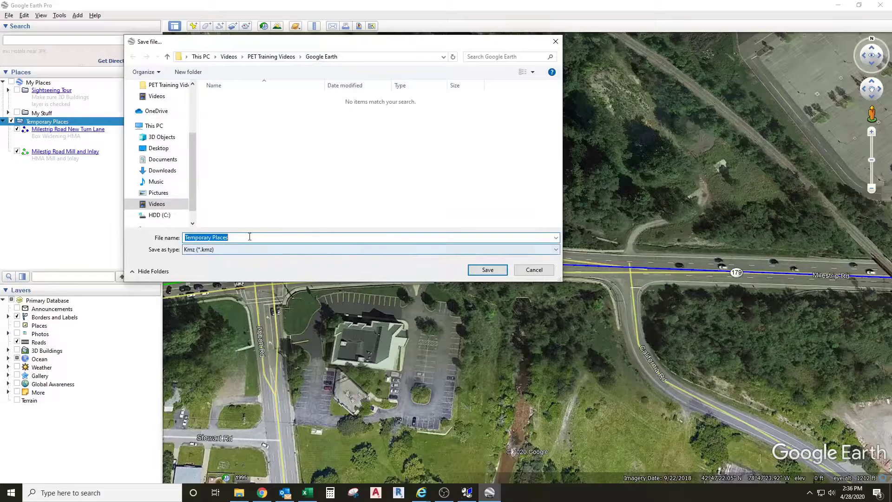
type("PIN_est_backup")
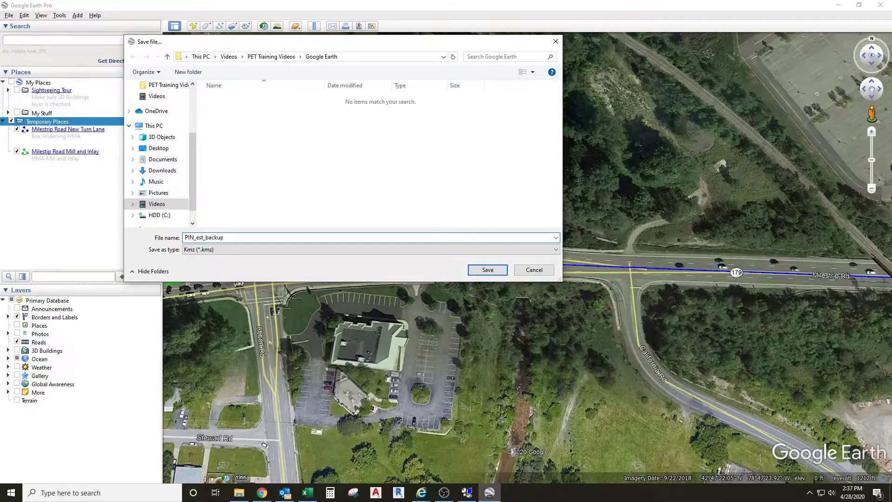
left_click(491, 269)
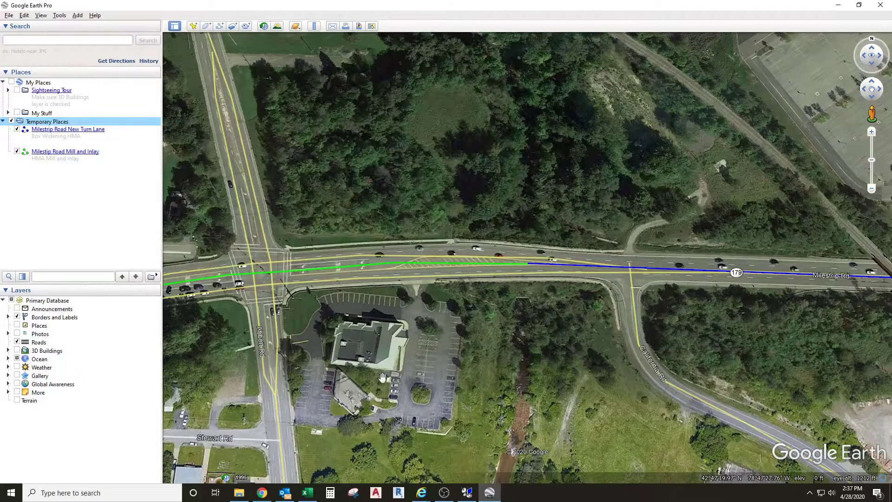
Switch to File Explorer and open the saved PIN_est_backup KMZ file in Google Earth
left_click(248, 495)
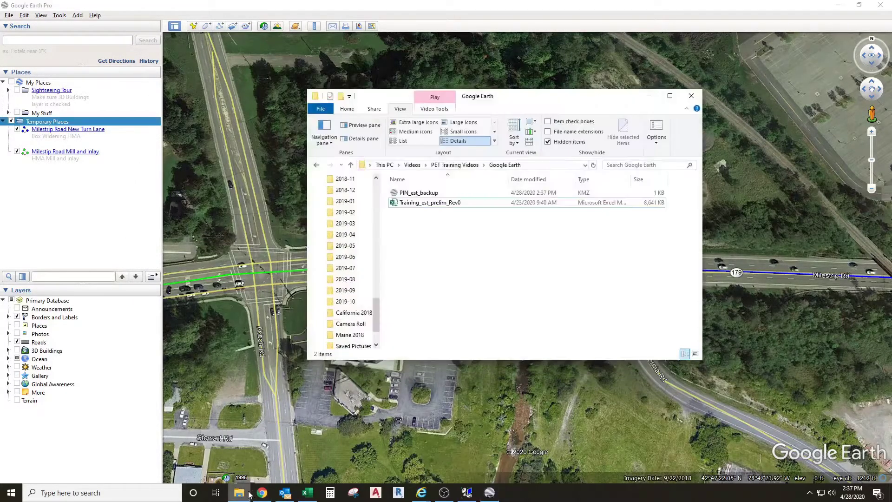
left_click(432, 193)
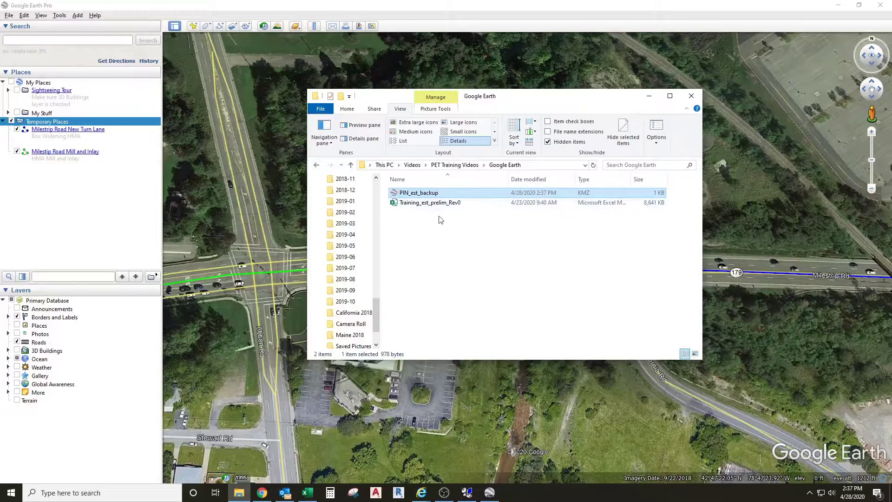
double_click(417, 192)
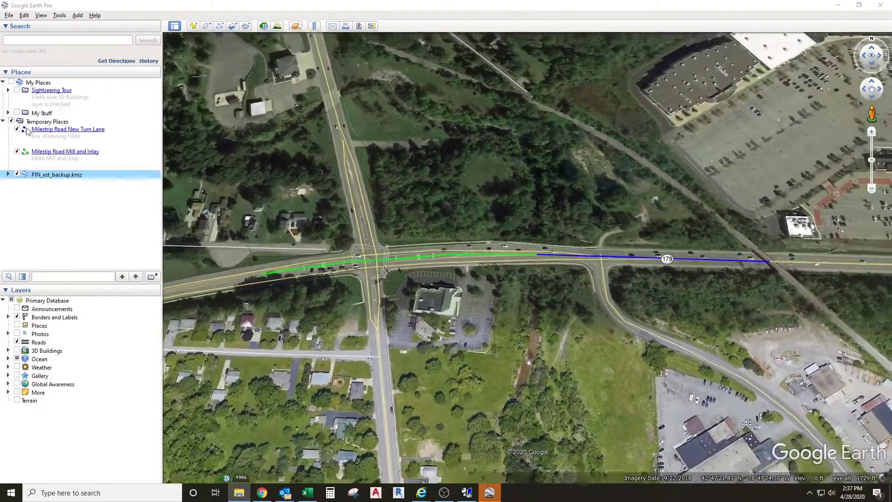
Hide the original temporary places, show only PIN_est_backup.kmz on the map and expand its contents
left_click(12, 121)
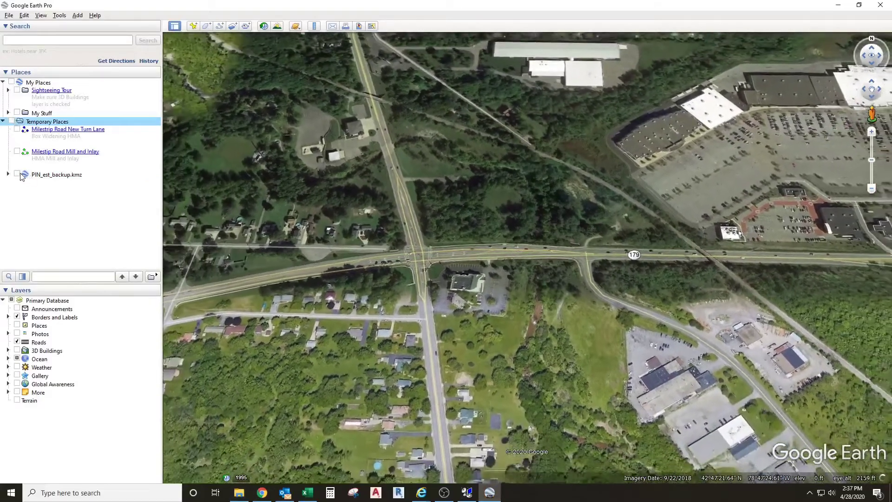
left_click(16, 175)
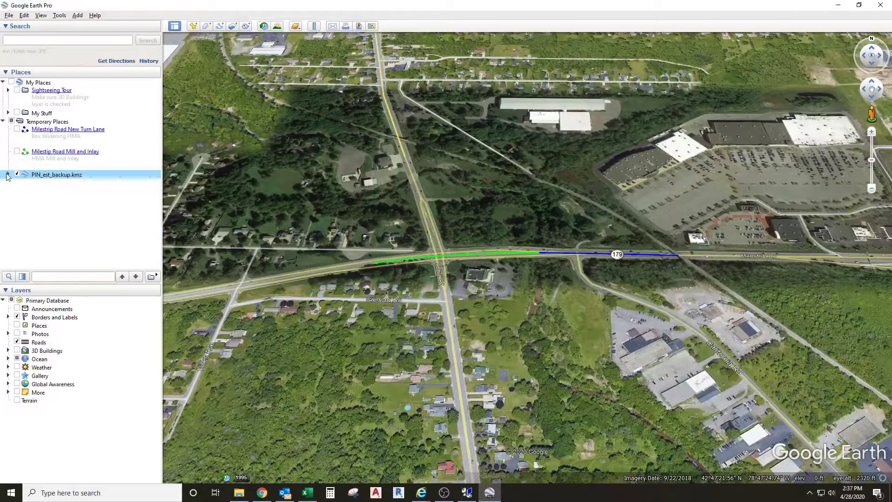
left_click(8, 174)
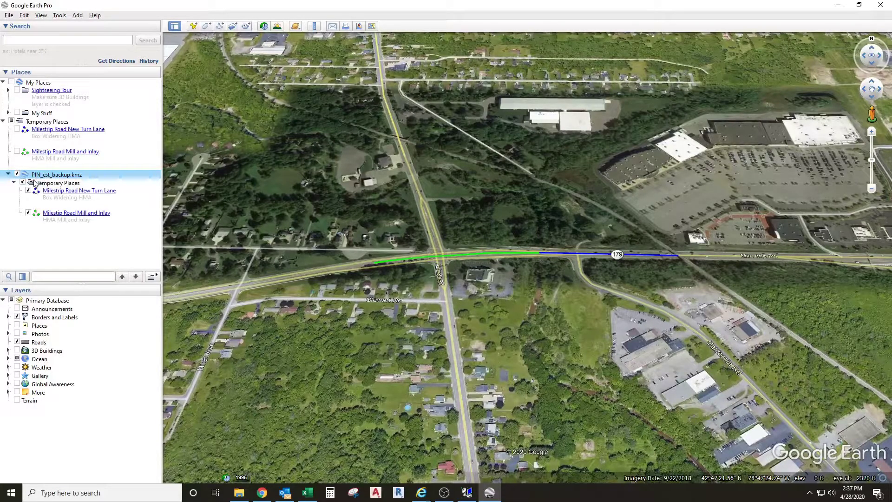
right_click(37, 175)
left_click(128, 248)
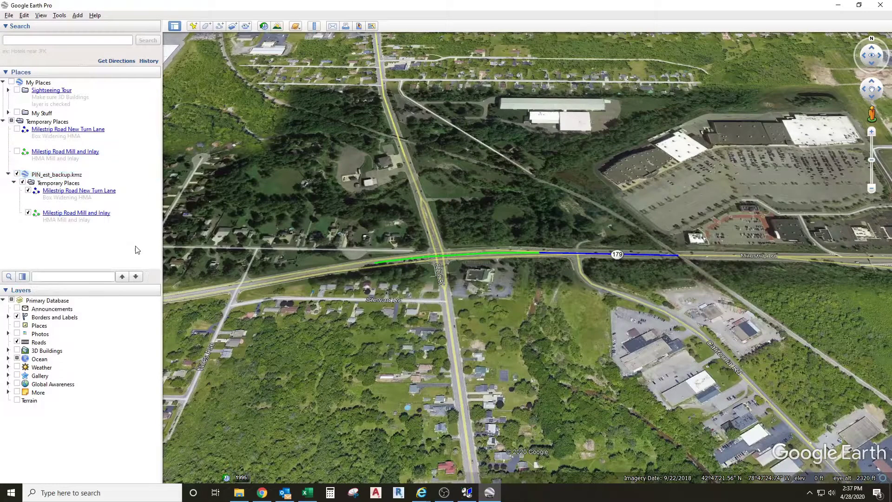
Examine the descriptions of the new turn lane and the mill and inlay paths stored in PIN_est_backup.kmz
left_click(78, 201)
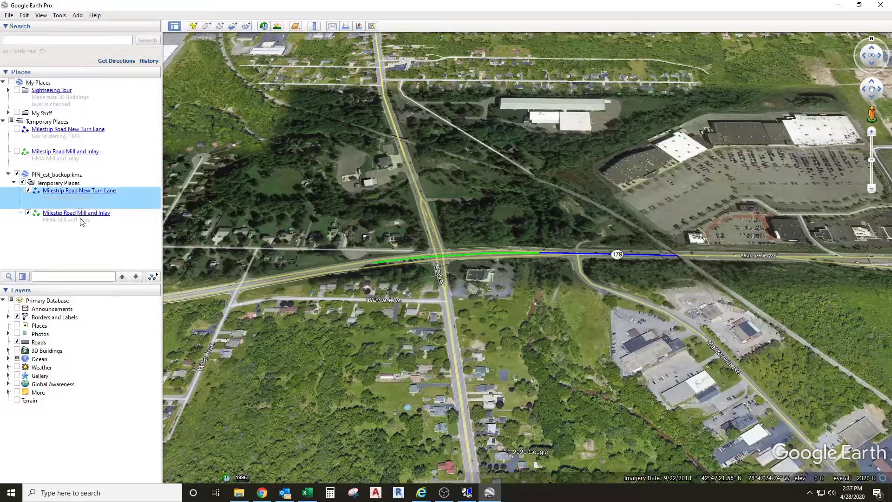
left_click(80, 218)
left_click(81, 191)
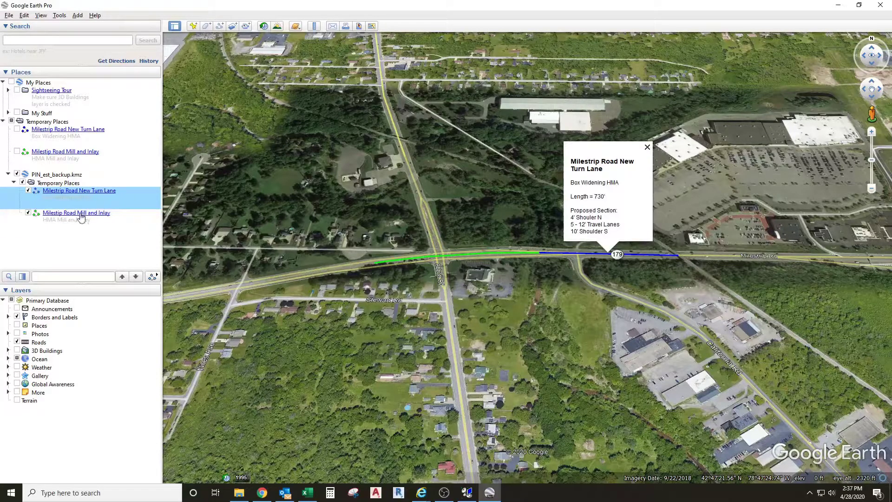
left_click(80, 214)
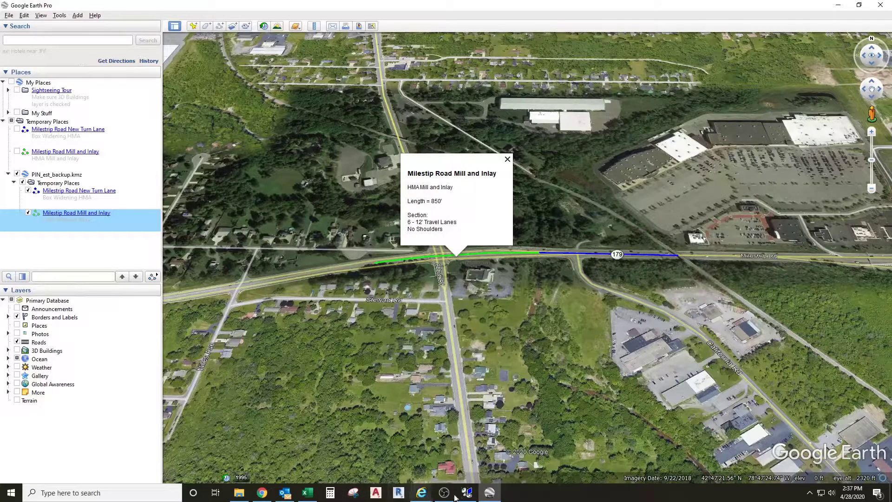
mouse_move(469, 492)
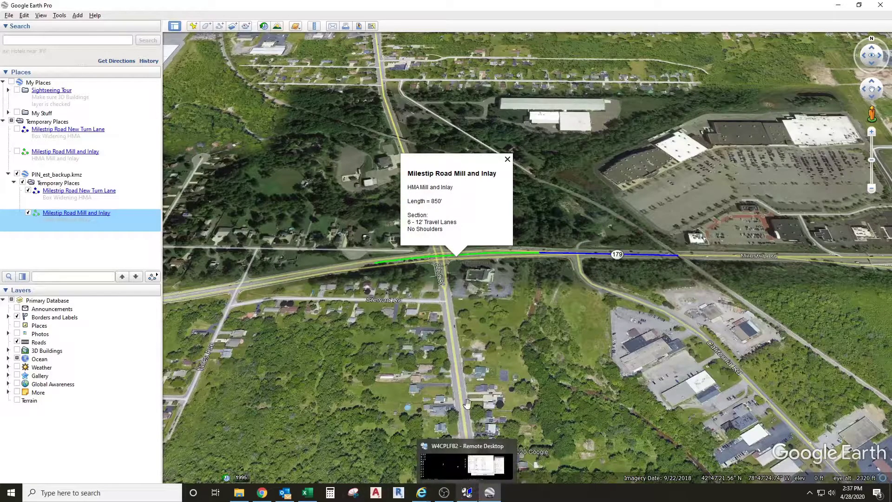